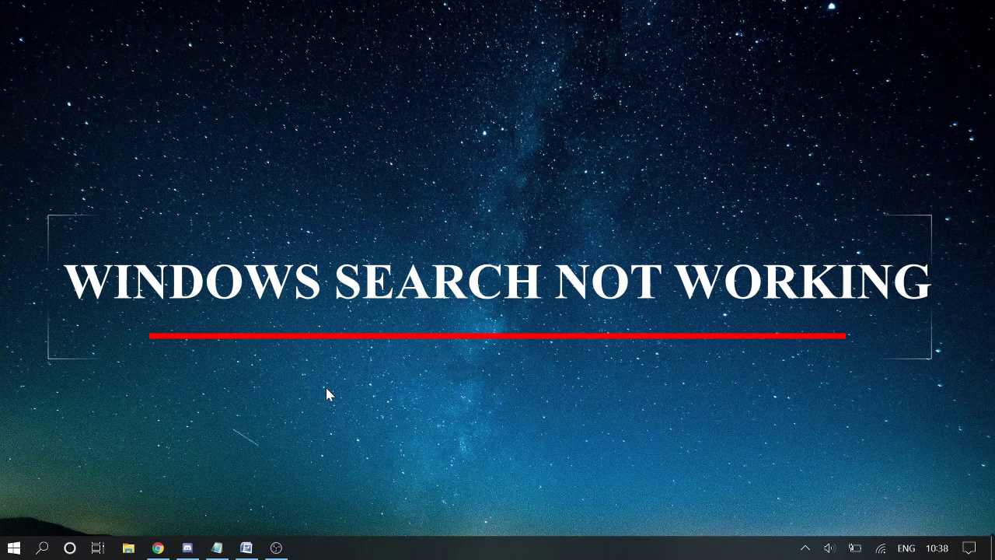
- Open the Windows search panel to check that it responds, and dismiss it
{"action": "left_click", "coordinate": [43, 547]}
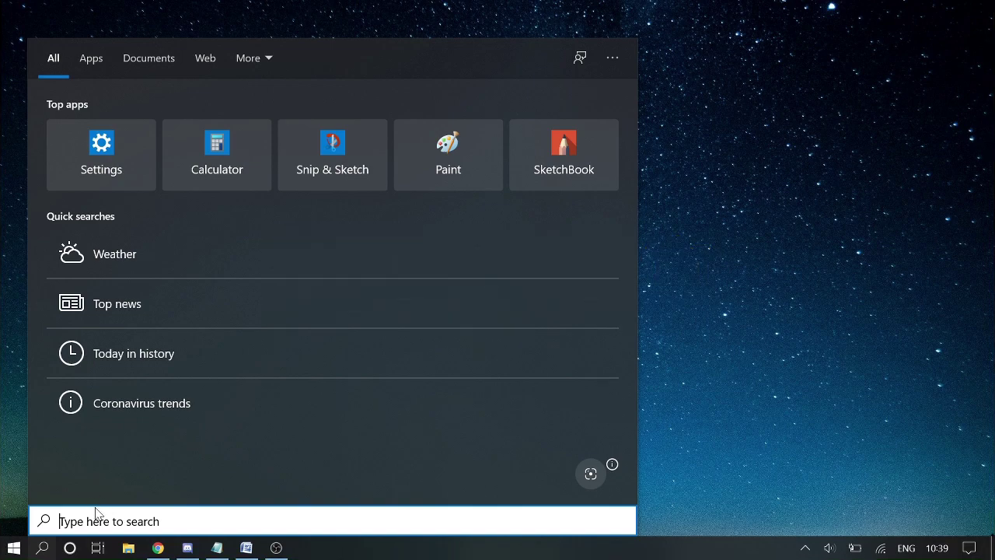
{"action": "left_click", "coordinate": [818, 173]}
{"action": "right_click", "coordinate": [818, 172]}
{"action": "left_click", "coordinate": [759, 216]}
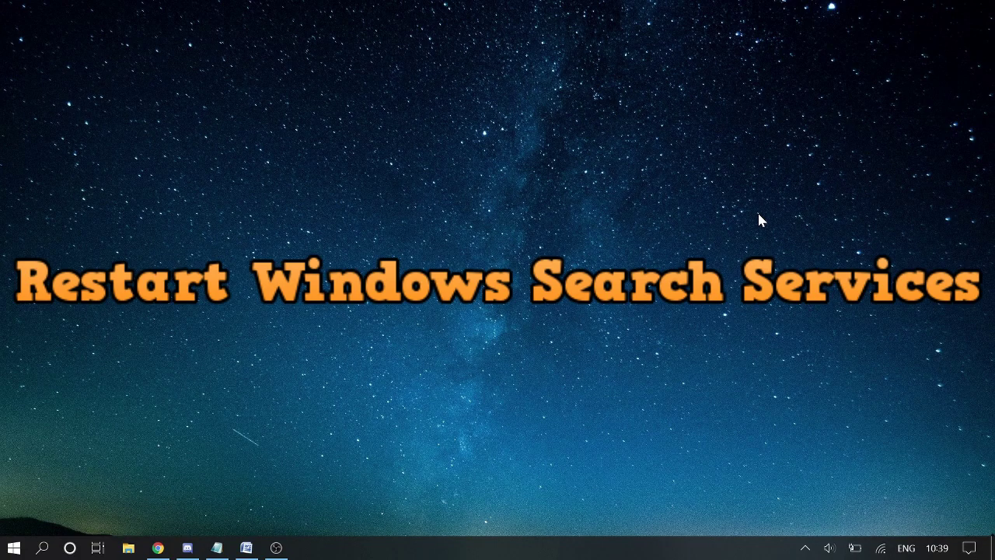
- Open Task Manager, show its list of services, and launch the full Services console from there
{"action": "right_click", "coordinate": [420, 555]}
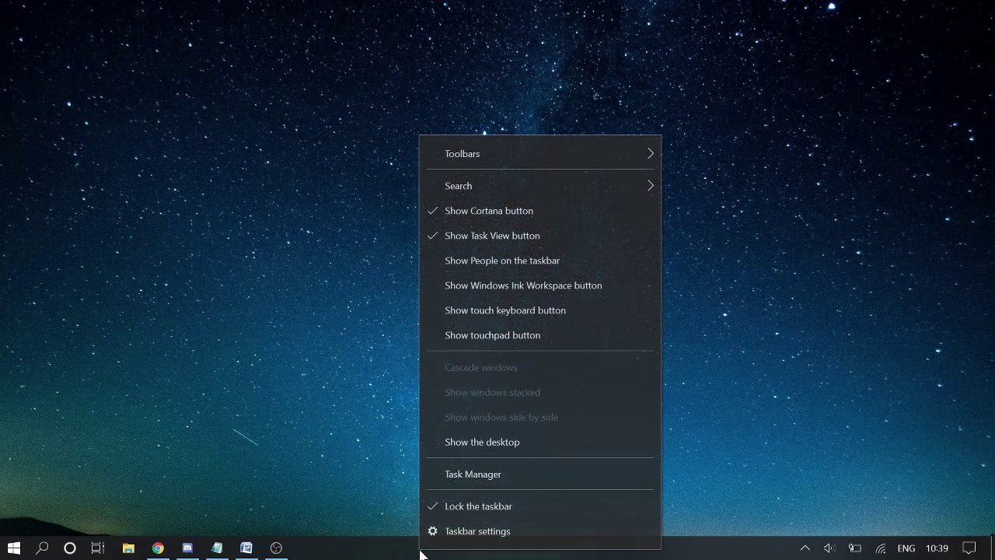
{"action": "left_click", "coordinate": [468, 481]}
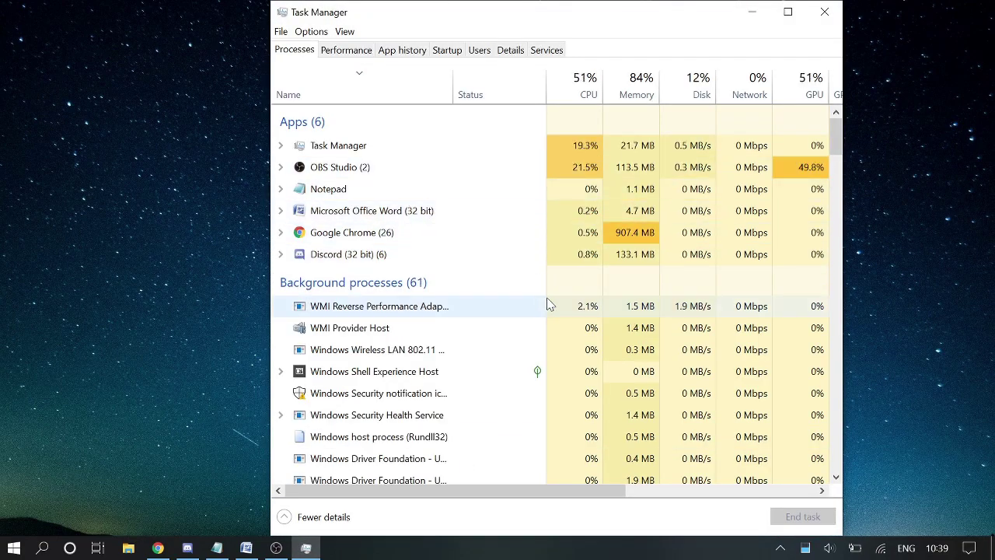
{"action": "left_click", "coordinate": [546, 53]}
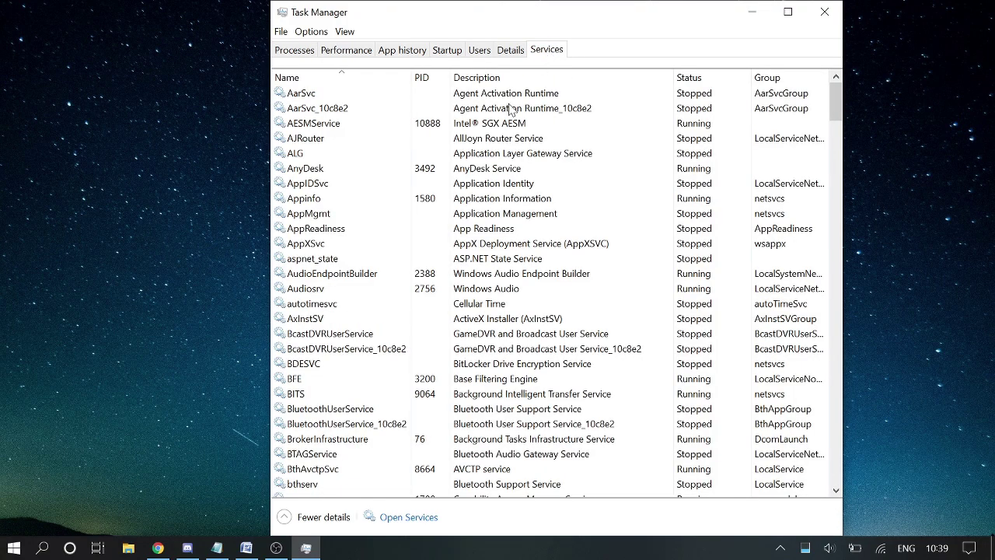
{"action": "left_click", "coordinate": [408, 518]}
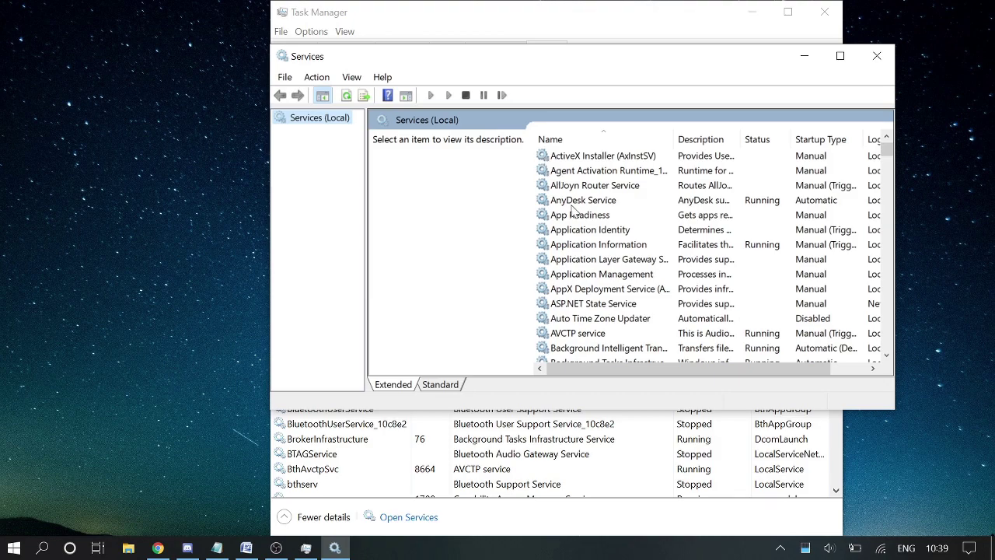
- Find and select the Windows Search service in the list of local services
{"action": "left_click", "coordinate": [577, 171]}
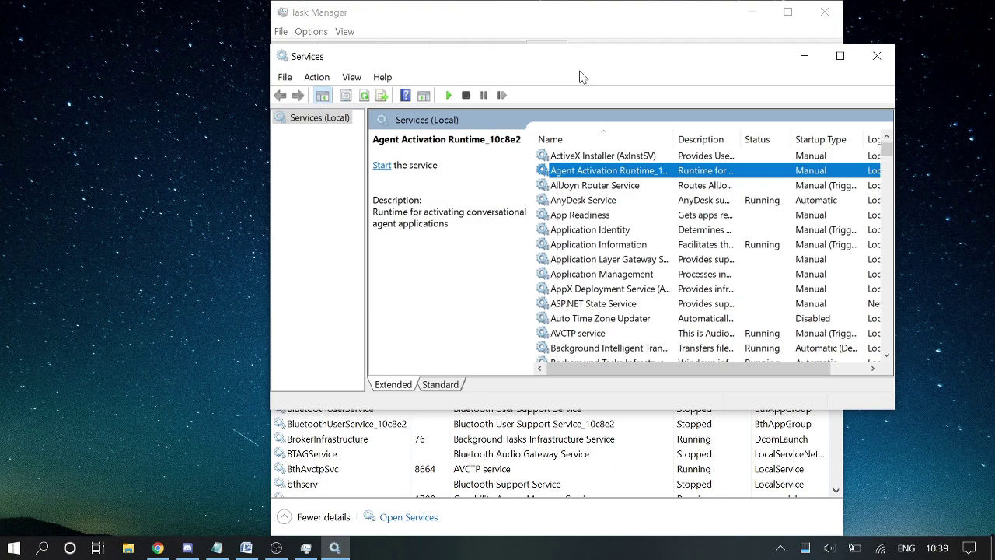
{"action": "left_click", "coordinate": [626, 247]}
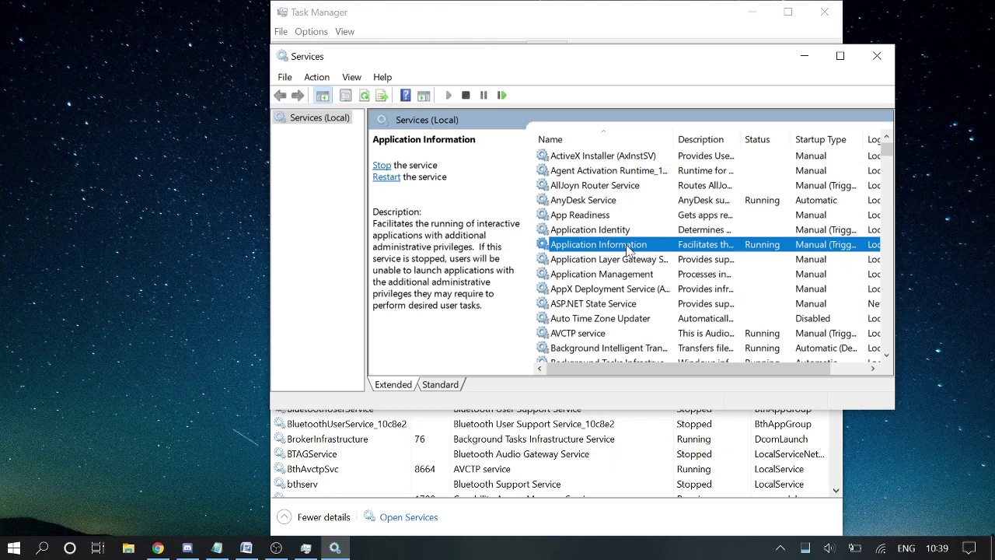
{"action": "key", "text": "w"}
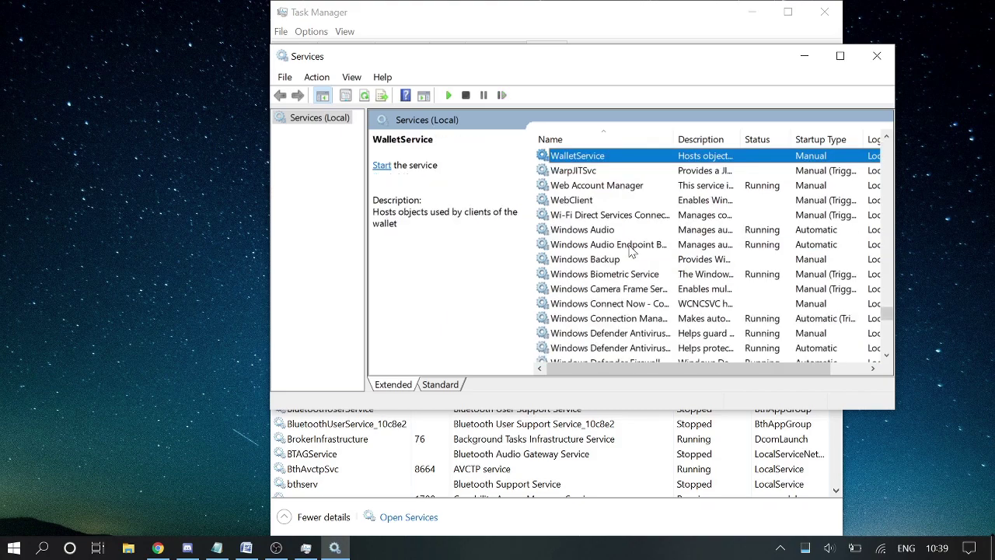
{"action": "key", "text": "Down"}
{"action": "key", "text": "Down"}
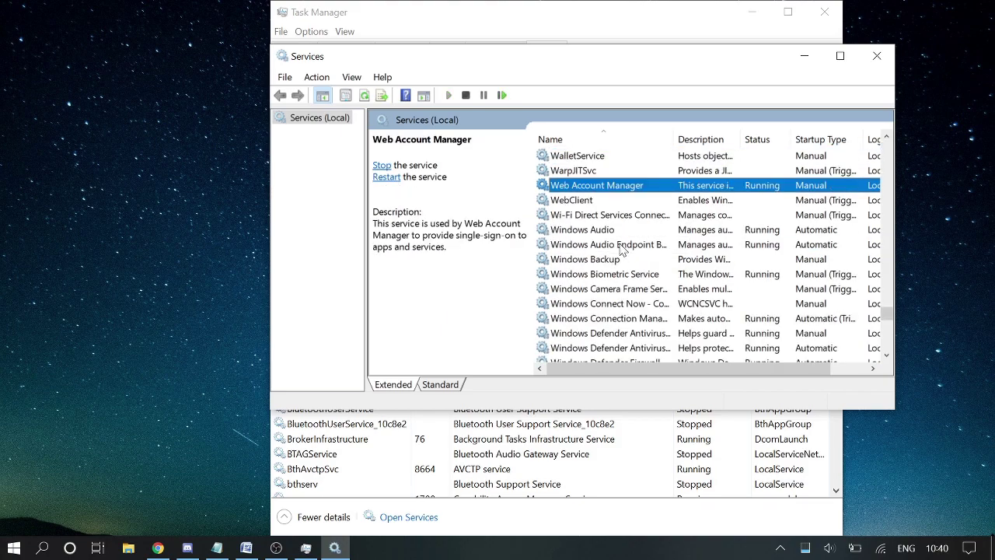
{"action": "scroll", "coordinate": [622, 249], "scroll_direction": "down", "scroll_amount": 2}
{"action": "scroll", "coordinate": [587, 299], "scroll_direction": "down", "scroll_amount": 4}
{"action": "scroll", "coordinate": [587, 299], "scroll_direction": "down", "scroll_amount": 7}
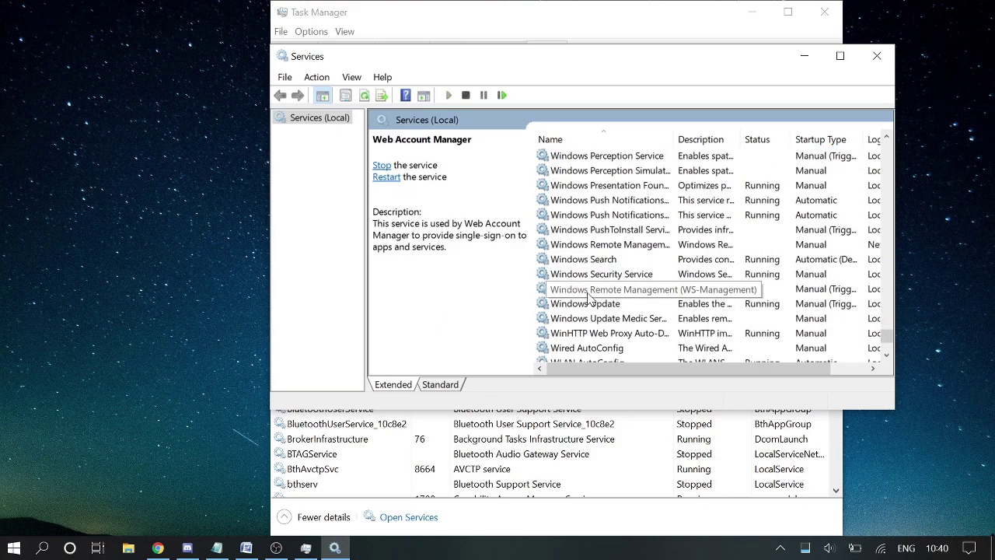
{"action": "scroll", "coordinate": [594, 281], "scroll_direction": "up", "scroll_amount": 3}
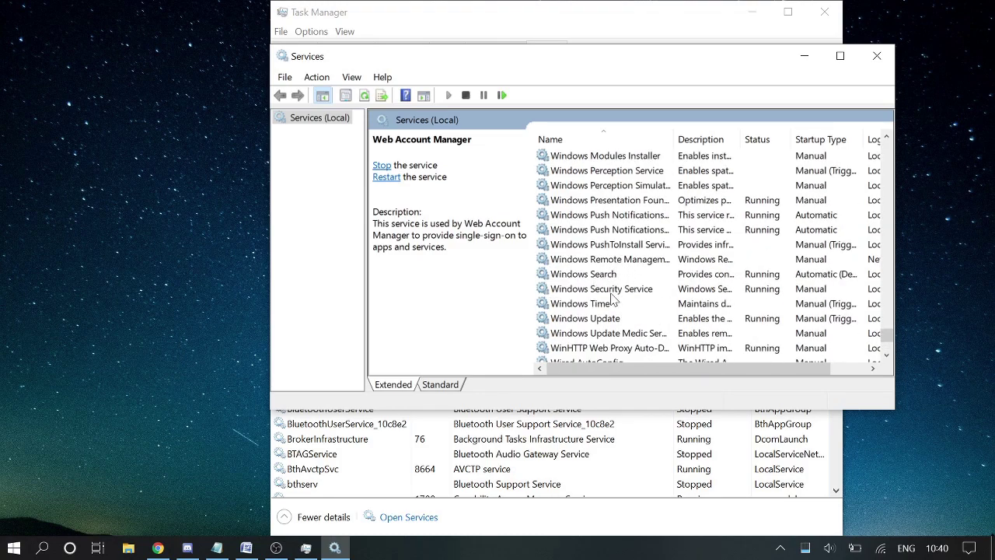
{"action": "left_click", "coordinate": [602, 276]}
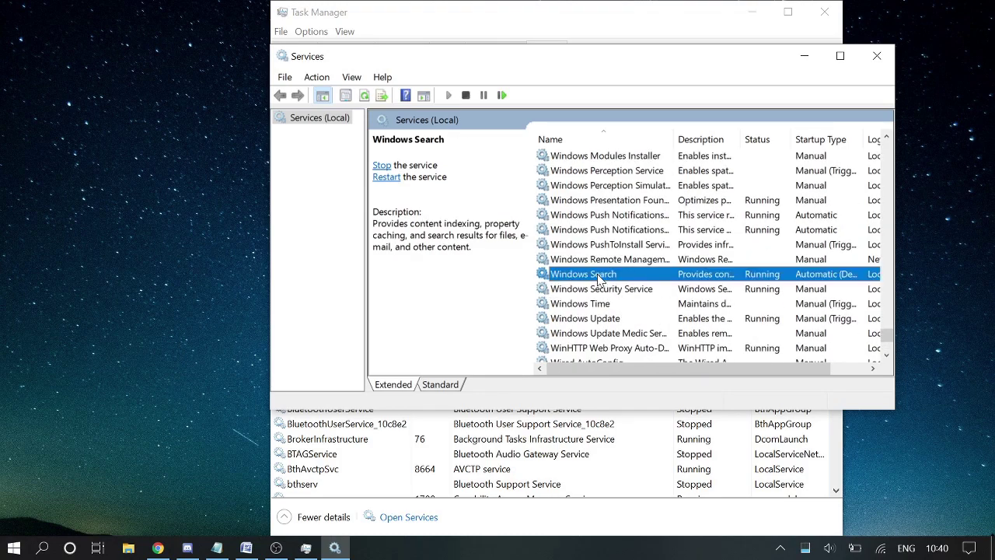
- Open the Windows Search service's properties and confirm its startup type as Automatic (Delayed Start)
{"action": "right_click", "coordinate": [601, 278]}
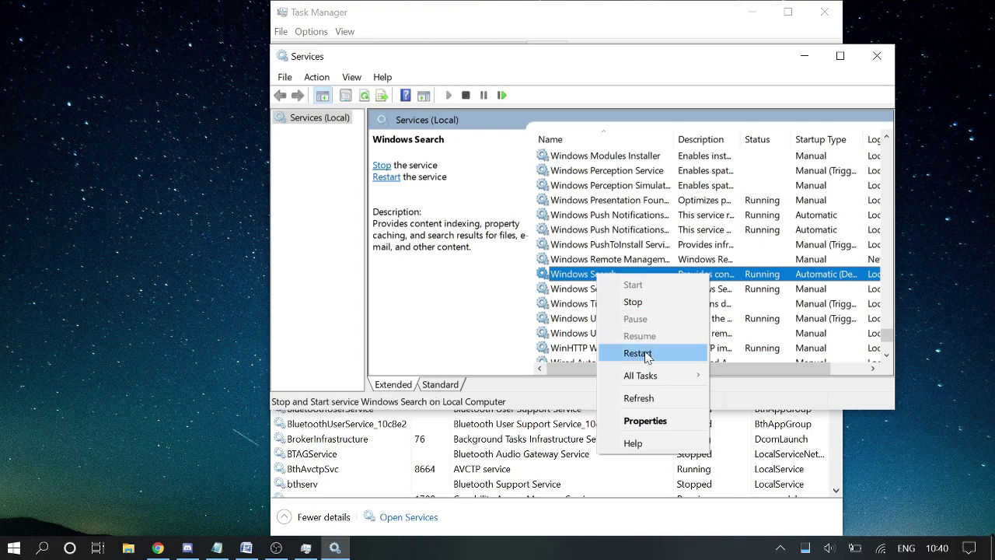
{"action": "left_click", "coordinate": [639, 421]}
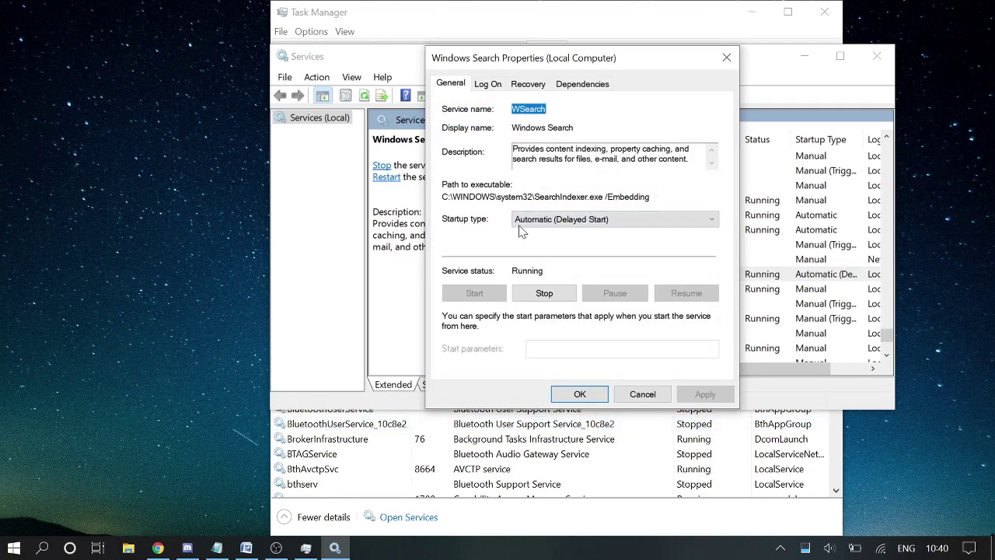
{"action": "left_click", "coordinate": [634, 221]}
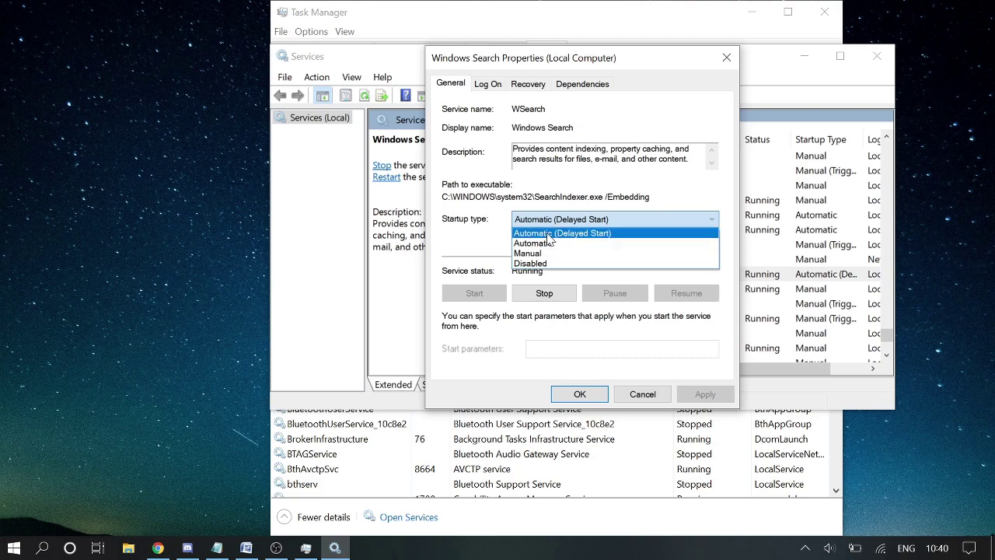
{"action": "left_click", "coordinate": [592, 375]}
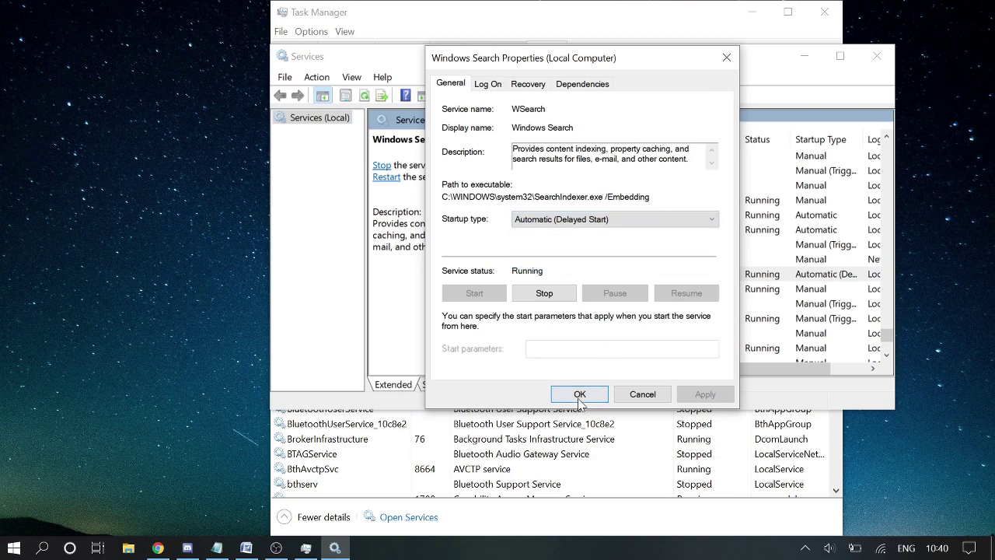
{"action": "left_click", "coordinate": [579, 396]}
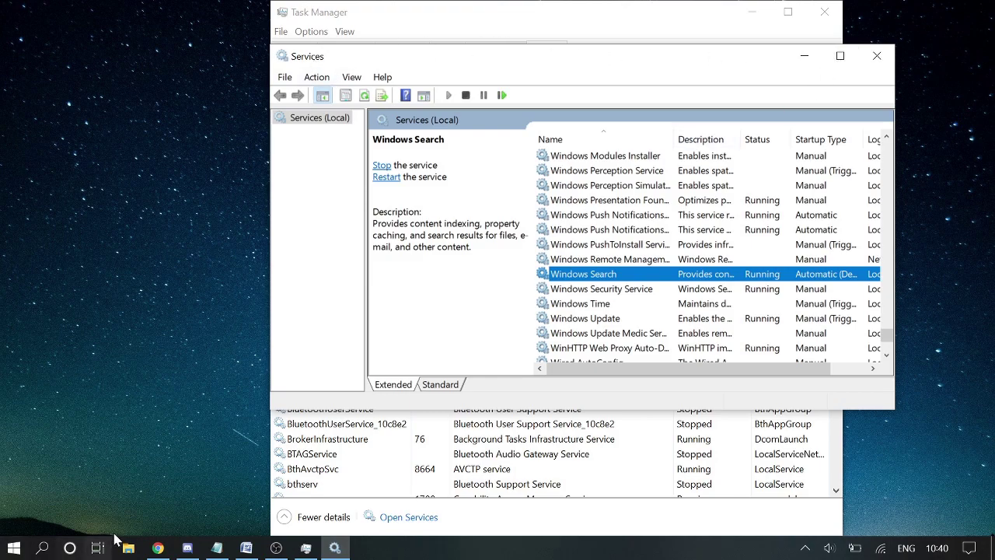
- Test the Windows search panel again, and close the Services and Task Manager windows
{"action": "left_click", "coordinate": [44, 550]}
{"action": "left_click", "coordinate": [43, 549]}
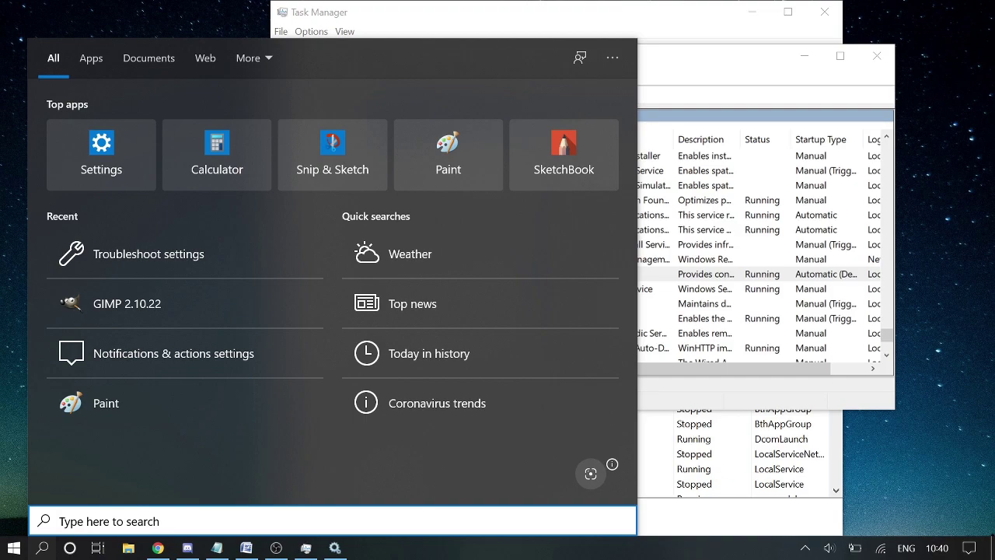
{"action": "left_click", "coordinate": [696, 79]}
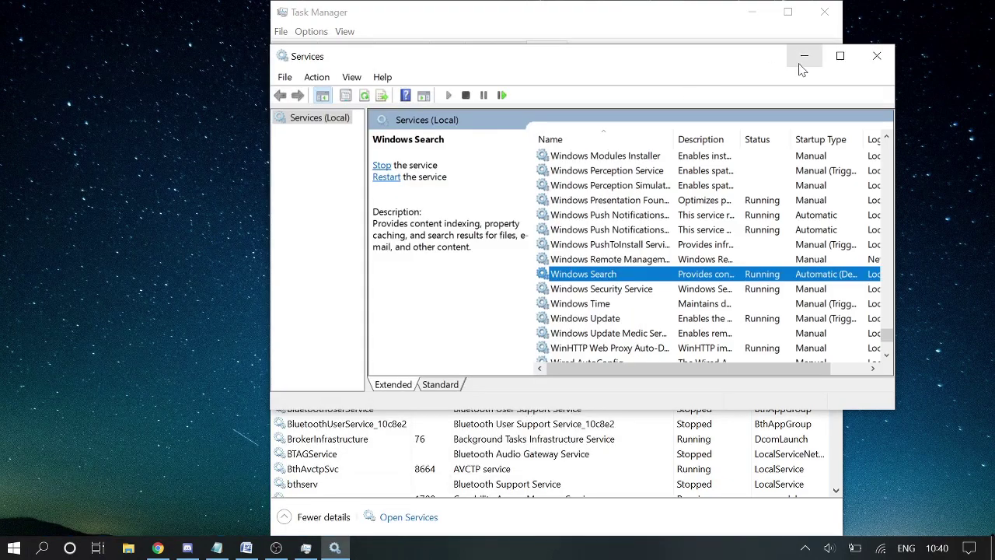
{"action": "left_click", "coordinate": [877, 61]}
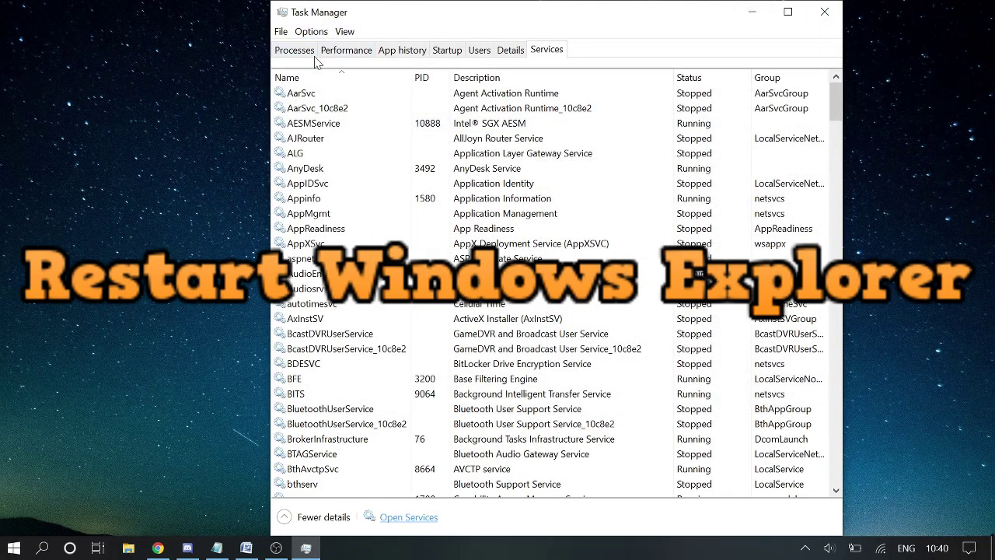
{"action": "left_click", "coordinate": [824, 11]}
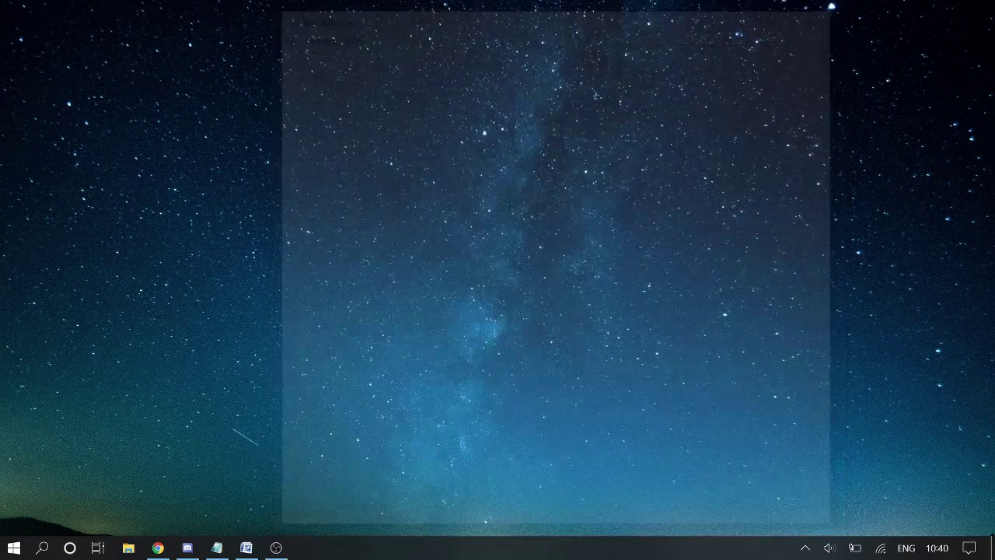
- Reopen Task Manager and bring up the available actions for the Windows Explorer process
{"action": "right_click", "coordinate": [374, 549]}
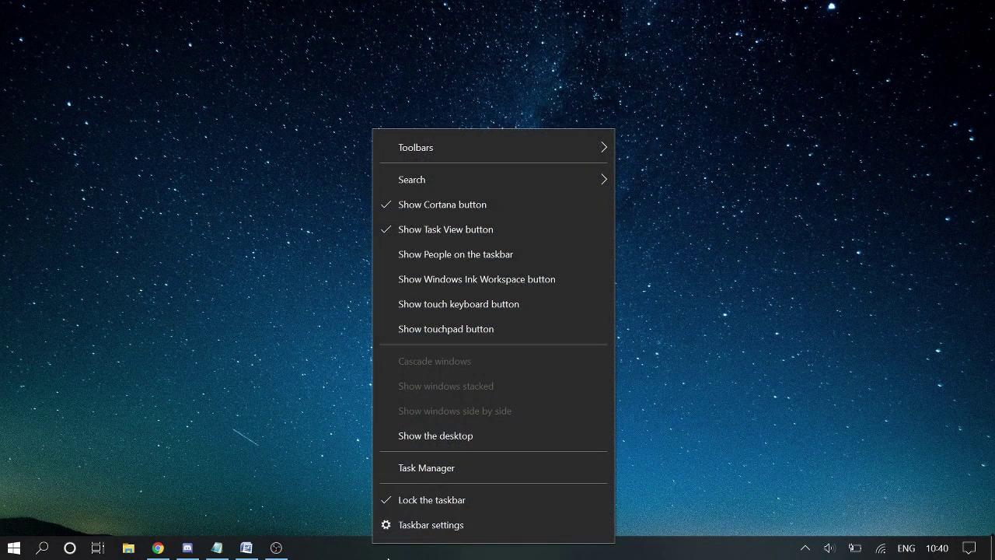
{"action": "left_click", "coordinate": [431, 468]}
{"action": "left_click", "coordinate": [357, 233]}
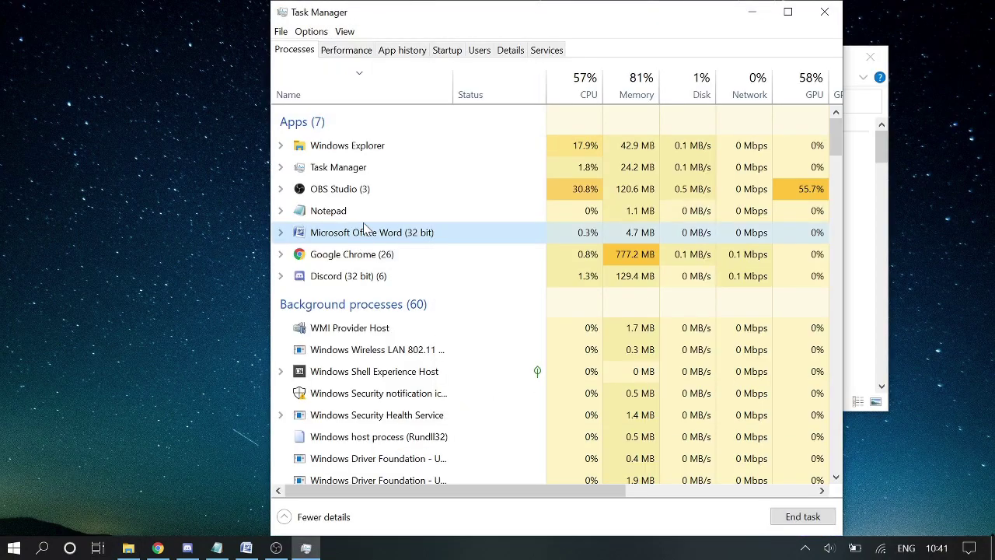
{"action": "left_click", "coordinate": [360, 152]}
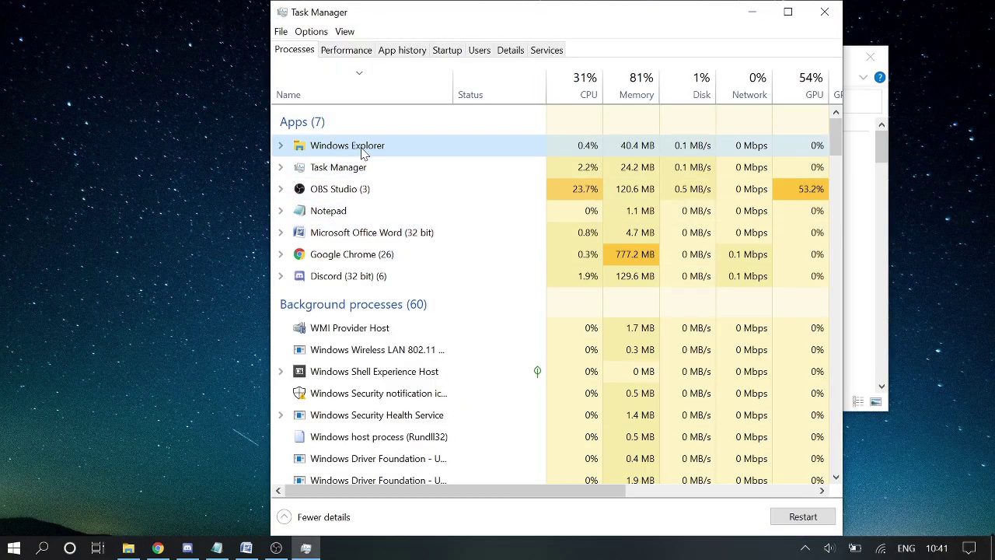
{"action": "right_click", "coordinate": [362, 152]}
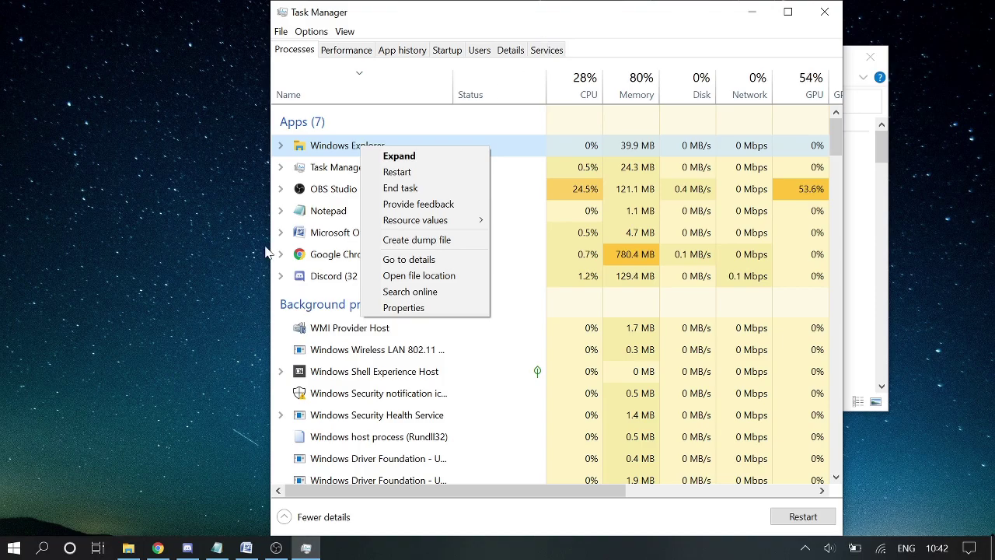
- Close Task Manager and the File Explorer window behind it
{"action": "left_click", "coordinate": [836, 10]}
{"action": "left_click", "coordinate": [825, 11]}
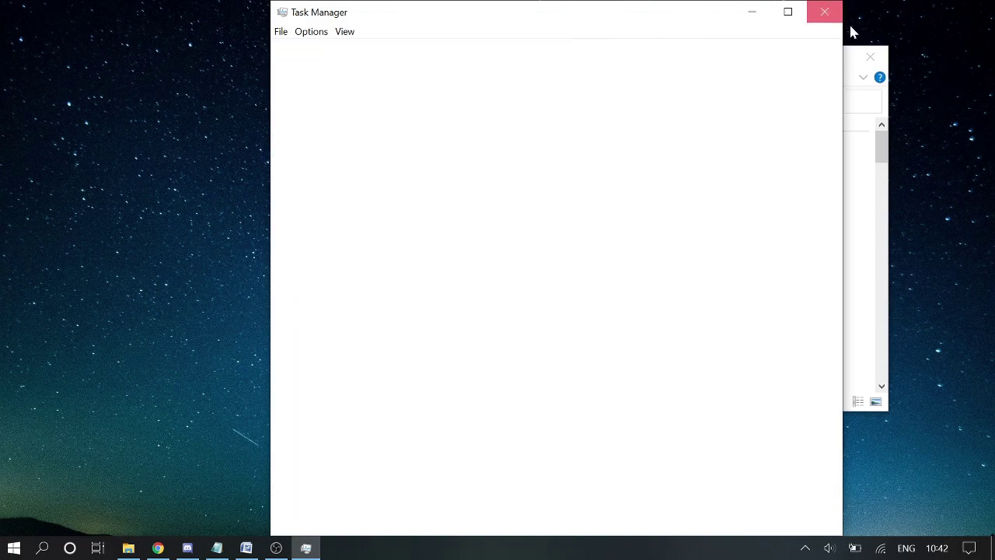
{"action": "left_click", "coordinate": [881, 64]}
- Open a maximized File Explorer window and go to the Windows folder on Local Disk (C:)
{"action": "left_click", "coordinate": [128, 547]}
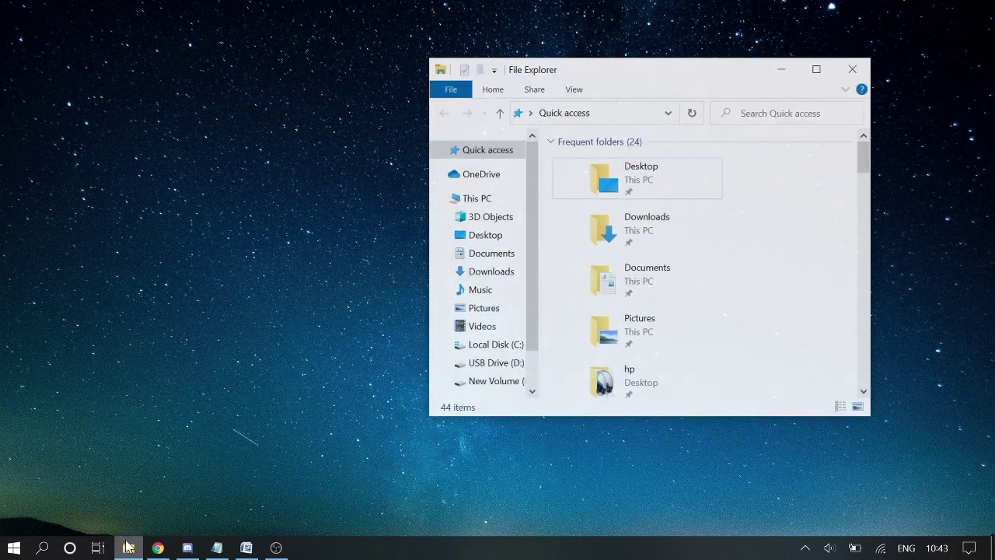
{"action": "left_click", "coordinate": [832, 57]}
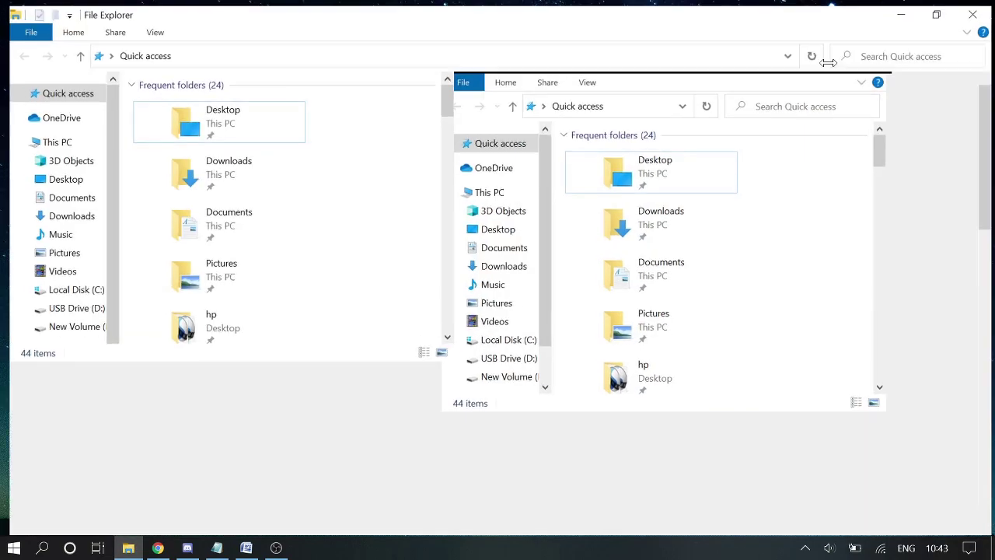
{"action": "left_click", "coordinate": [78, 288]}
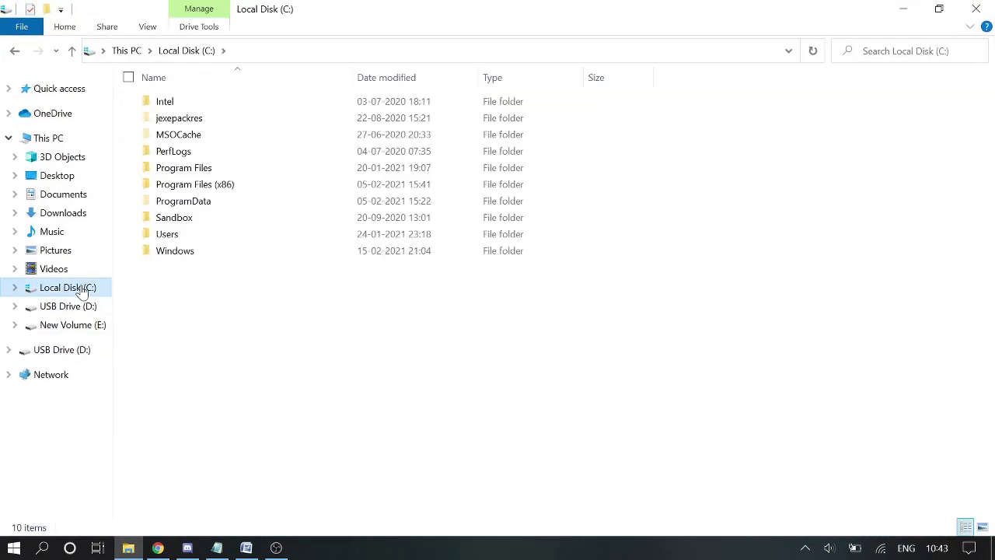
{"action": "double_click", "coordinate": [174, 252]}
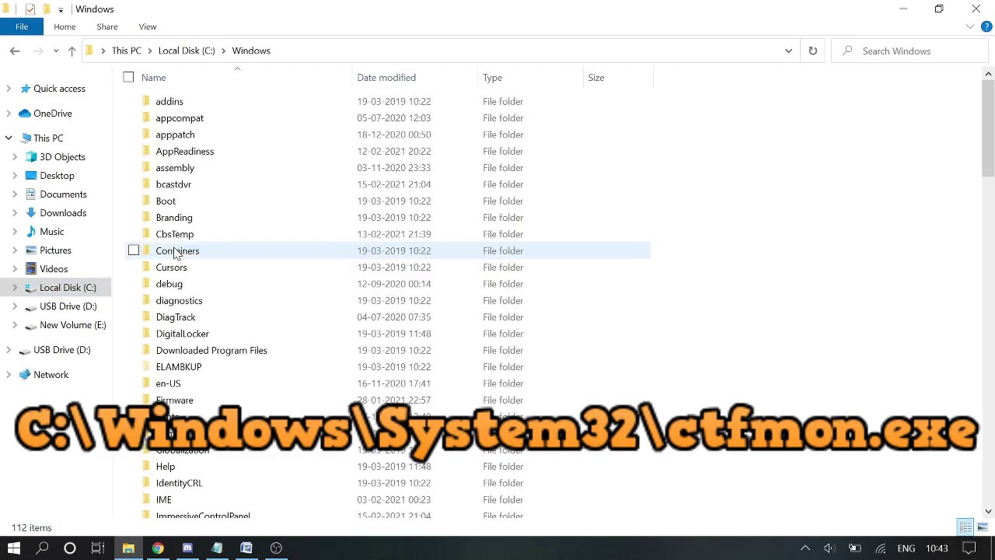
- Locate the System32 folder inside the Windows folder and open it
{"action": "left_click", "coordinate": [194, 191]}
{"action": "key", "text": "s"}
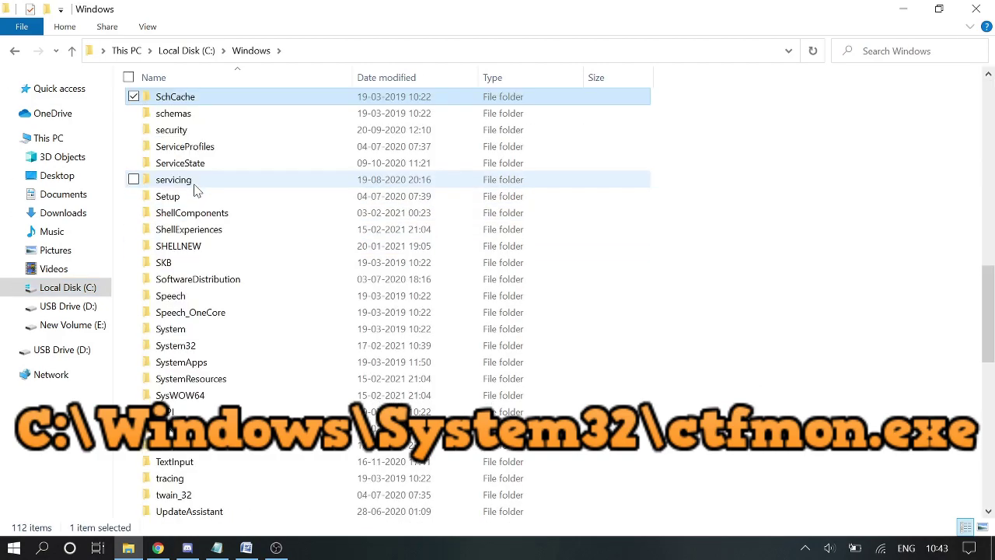
{"action": "key", "text": "s"}
{"action": "key", "text": "s"}
{"action": "key", "text": "s"}
{"action": "key", "text": "s"}
{"action": "key", "text": "s"}
{"action": "key", "text": "s"}
{"action": "key", "text": "s"}
{"action": "key", "text": "s"}
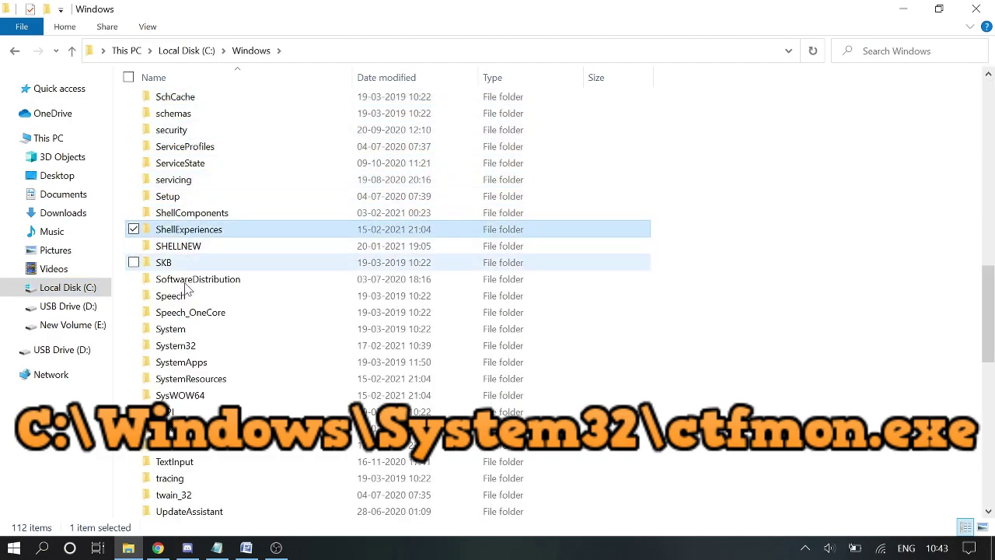
{"action": "double_click", "coordinate": [186, 347]}
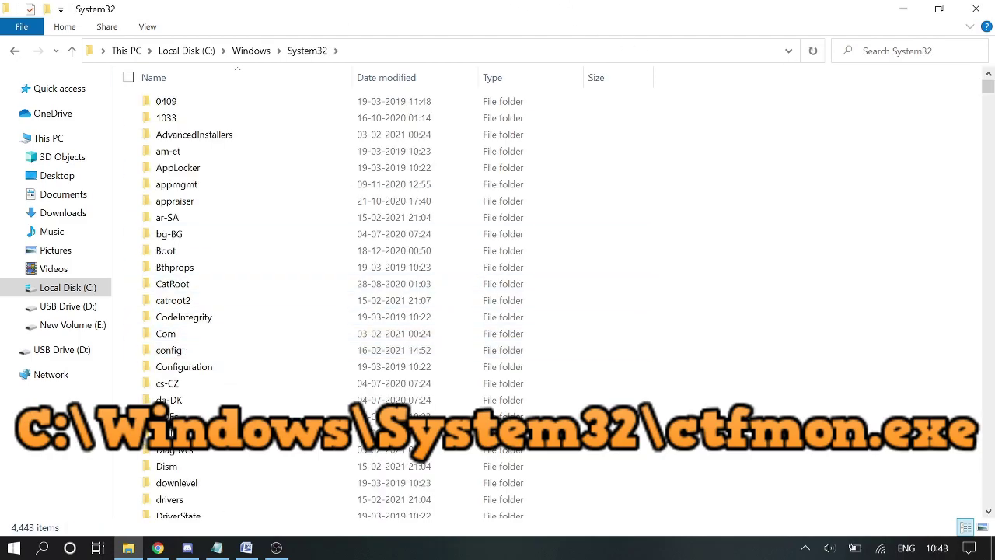
- Search the System32 folder for ctfmon
{"action": "left_click", "coordinate": [884, 56]}
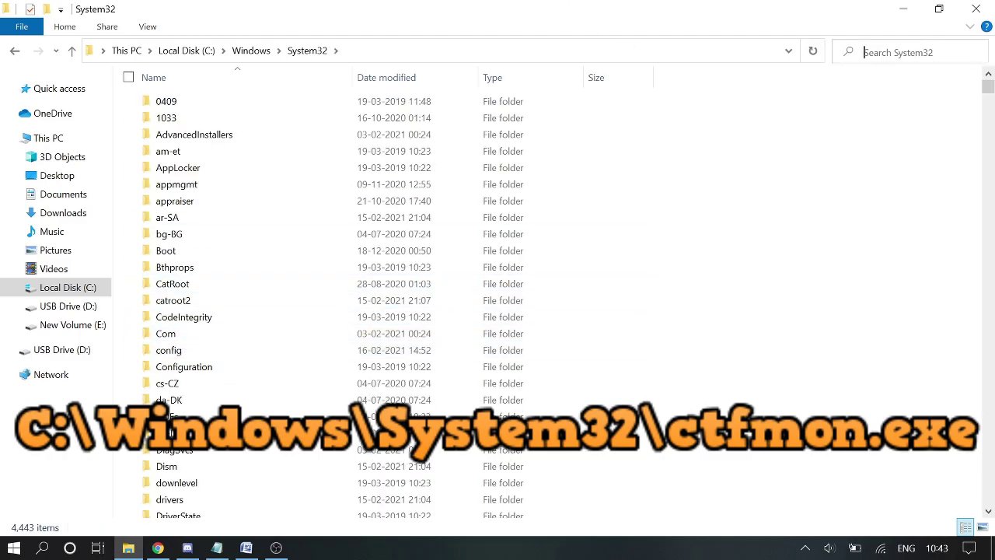
{"action": "type", "text": "ct"}
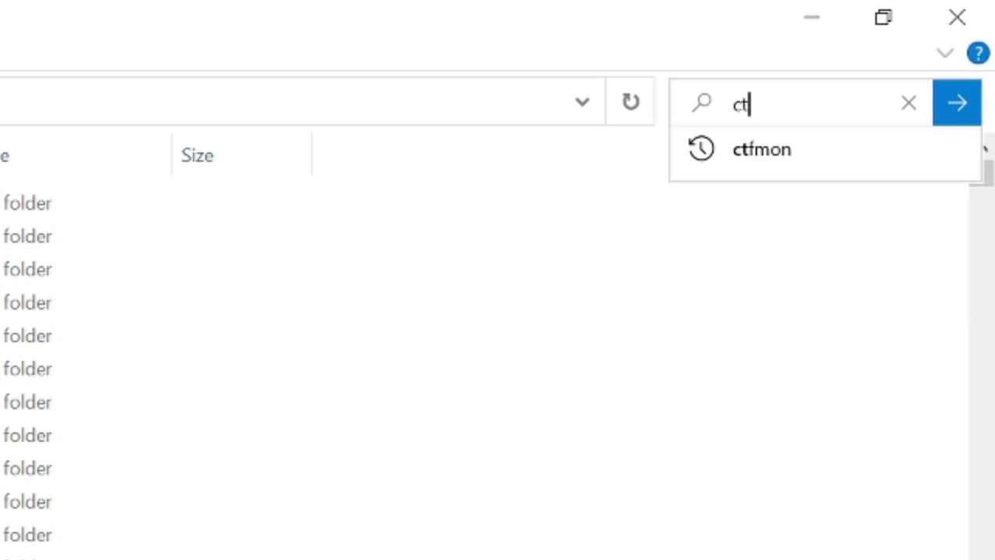
{"action": "type", "text": "fmon"}
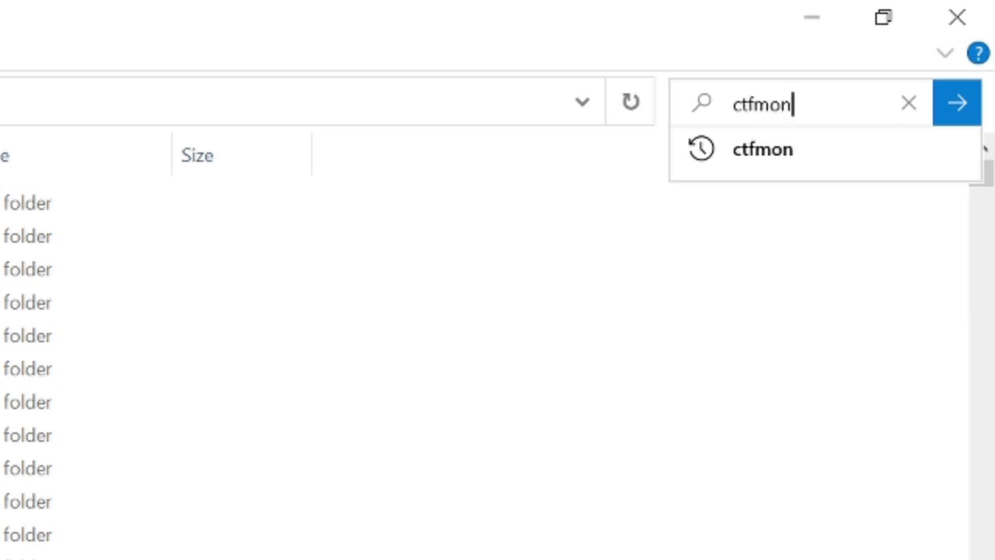
{"action": "left_click", "coordinate": [775, 160]}
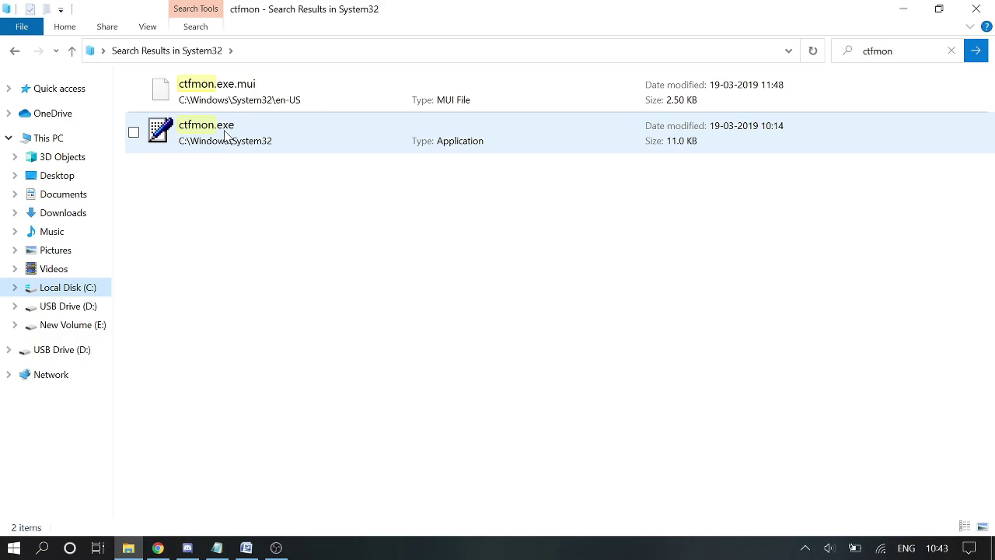
- Open ctfmon.exe from the System32 search results and minimize the File Explorer window
{"action": "left_click", "coordinate": [226, 132]}
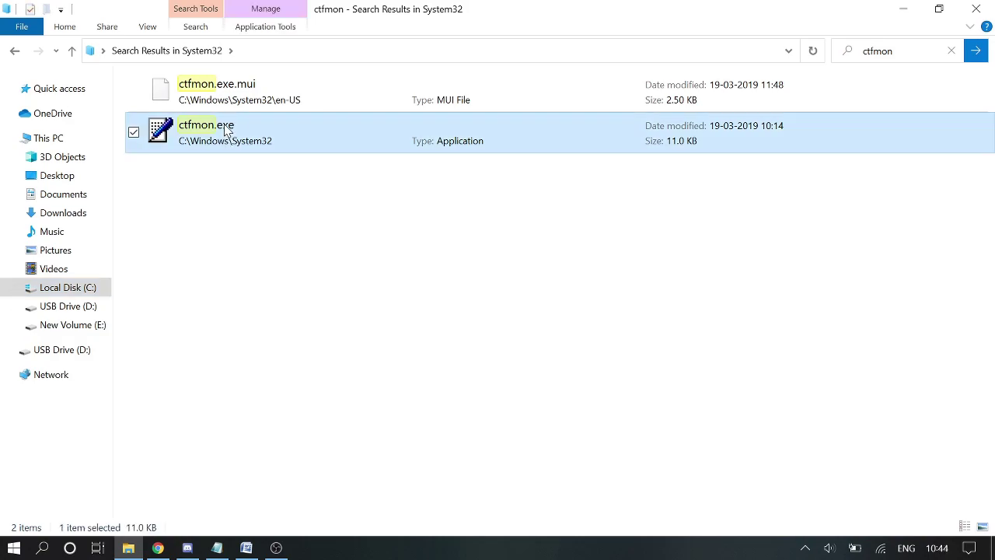
{"action": "right_click", "coordinate": [226, 133]}
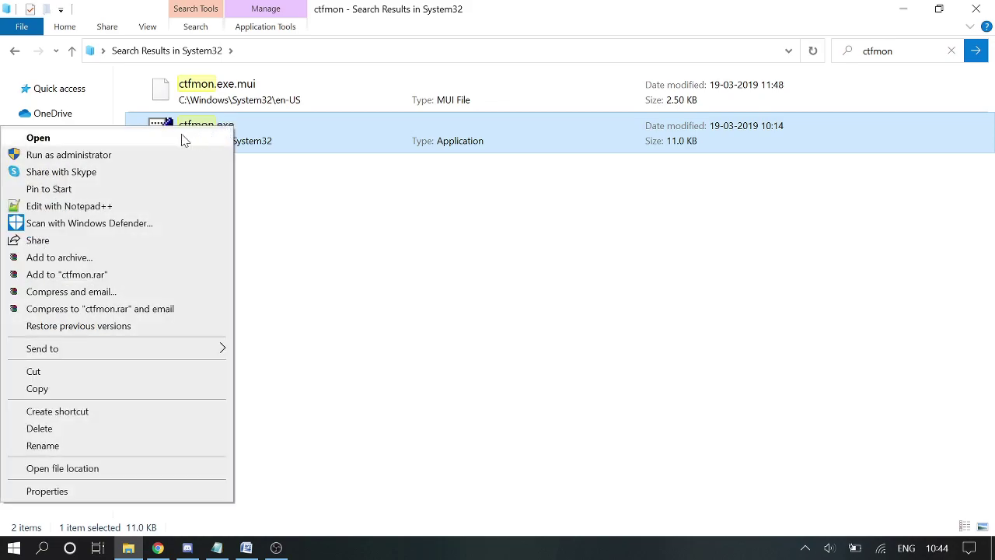
{"action": "left_click", "coordinate": [99, 143]}
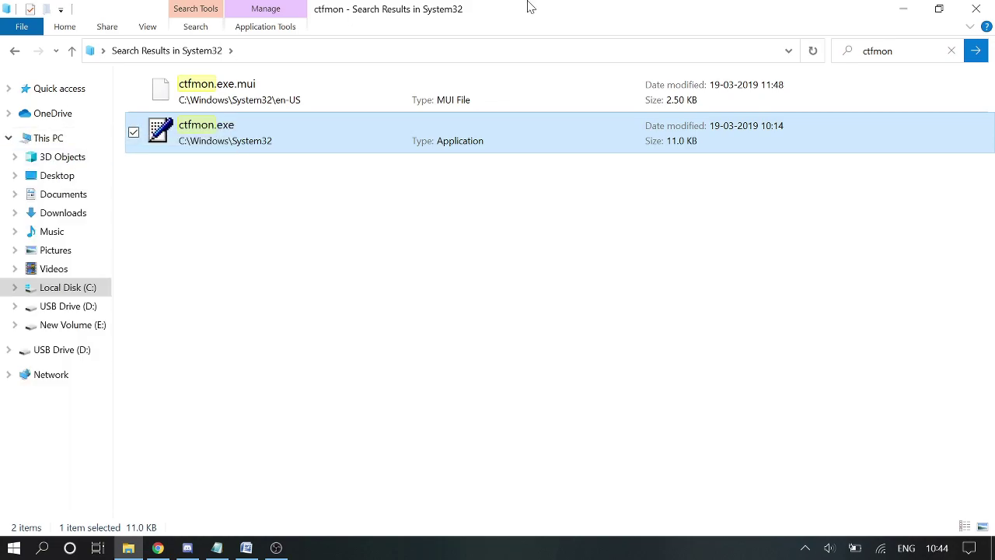
{"action": "left_click", "coordinate": [902, 10]}
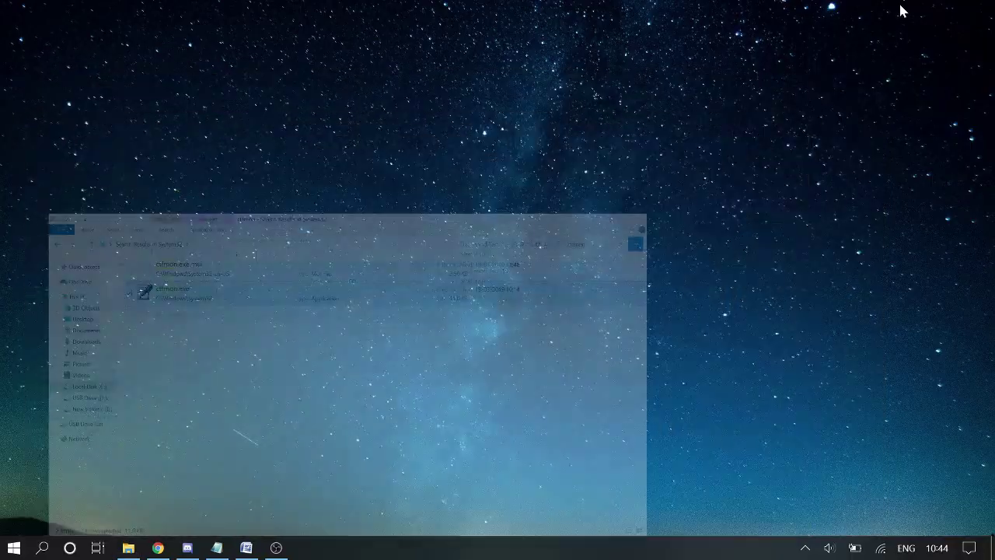
- Refresh the desktop, open Windows search to check that it works, and refresh the desktop again
{"action": "right_click", "coordinate": [623, 135]}
{"action": "left_click", "coordinate": [497, 182]}
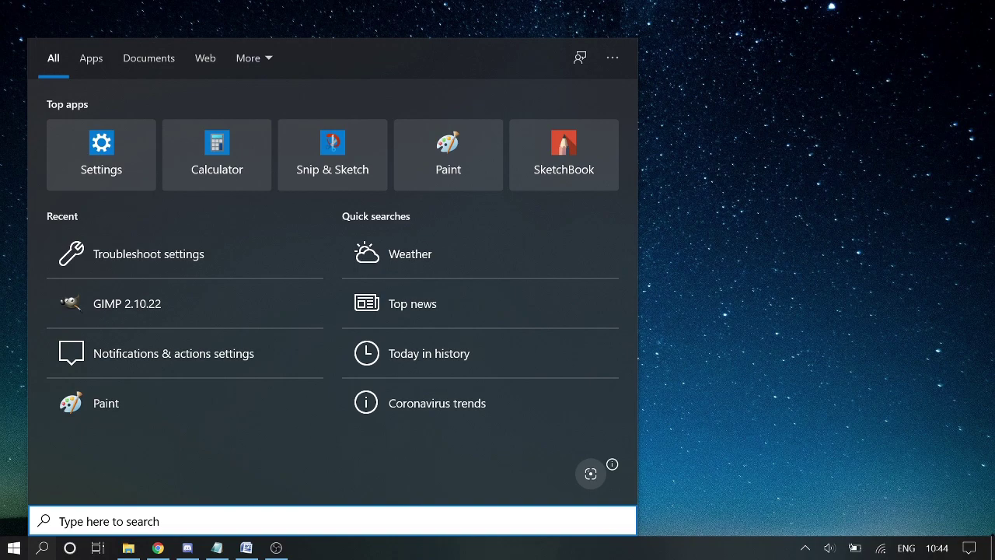
{"action": "right_click", "coordinate": [811, 85]}
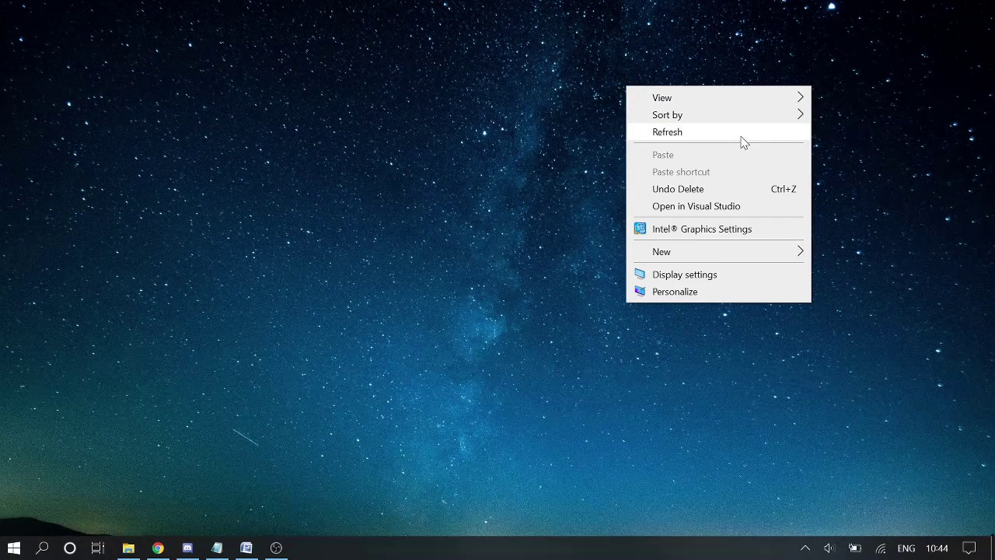
{"action": "left_click", "coordinate": [741, 139]}
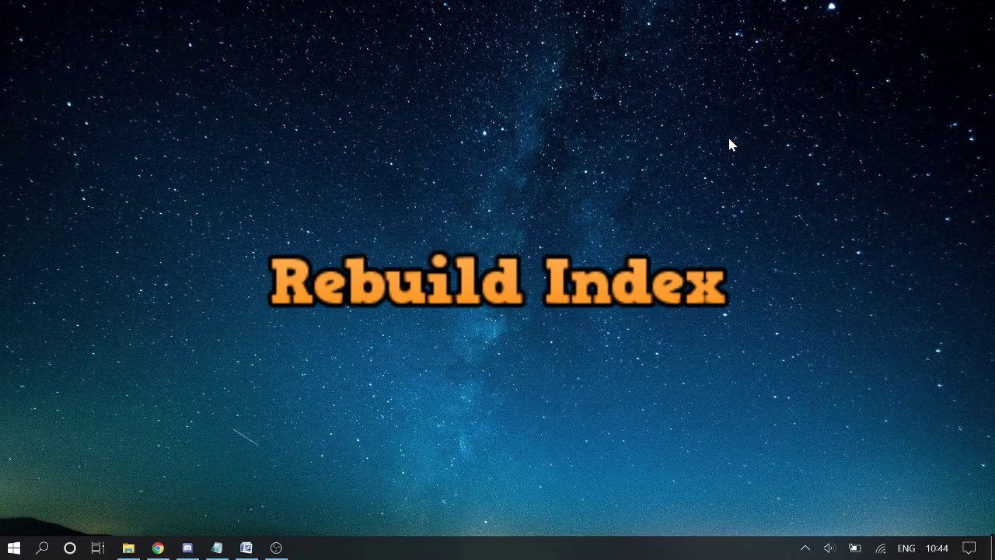
- Open Control Panel by running the control command, and maximize its window
{"action": "key", "text": "super+r"}
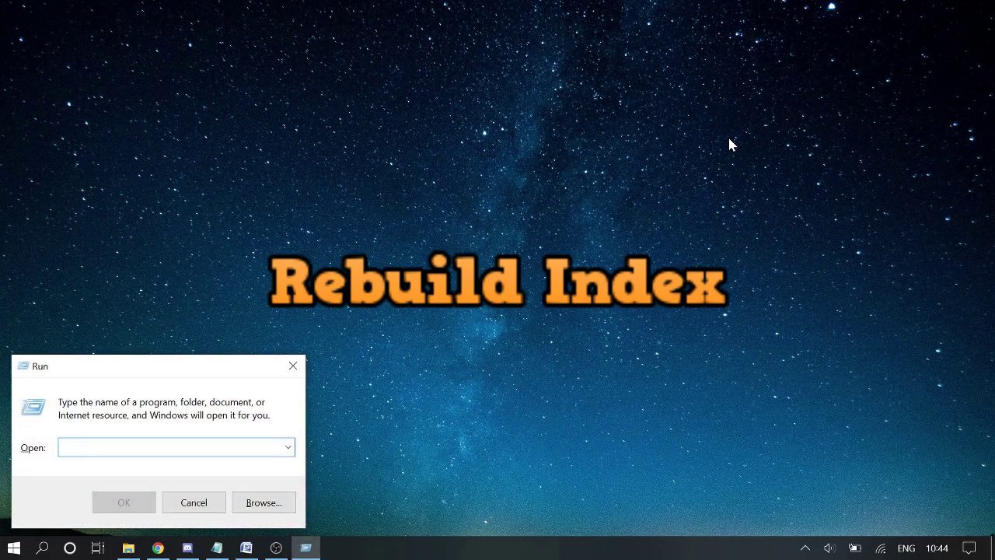
{"action": "type", "text": "control"}
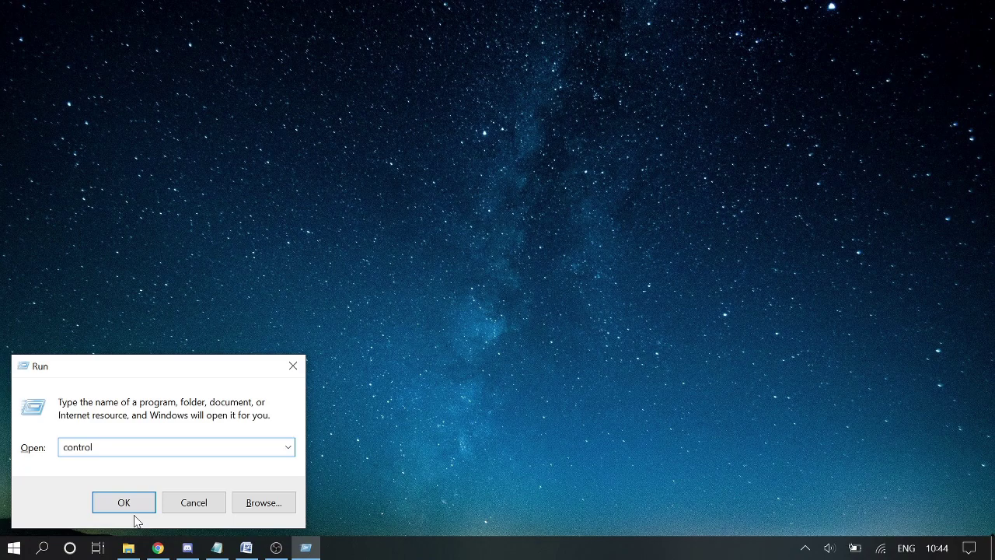
{"action": "left_click", "coordinate": [131, 504]}
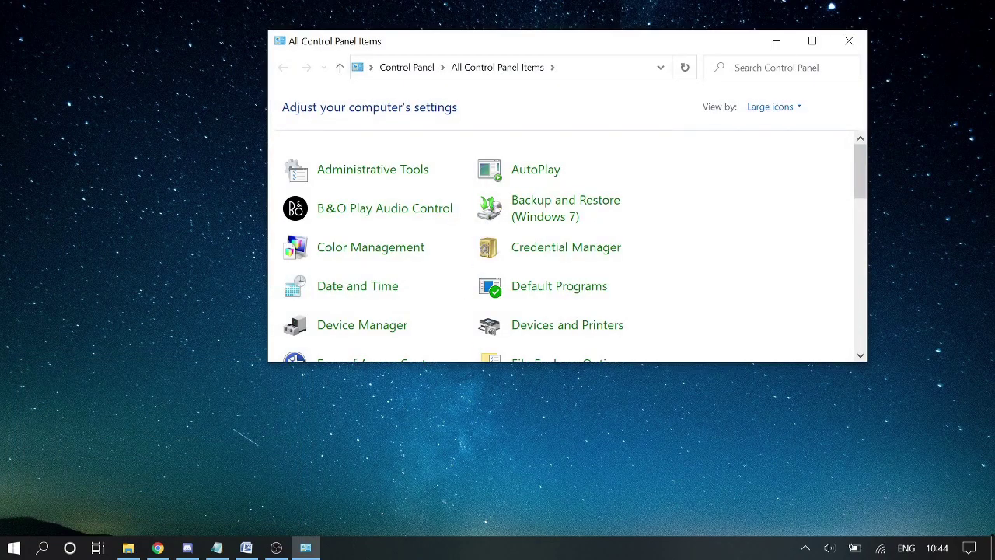
{"action": "left_click", "coordinate": [812, 40]}
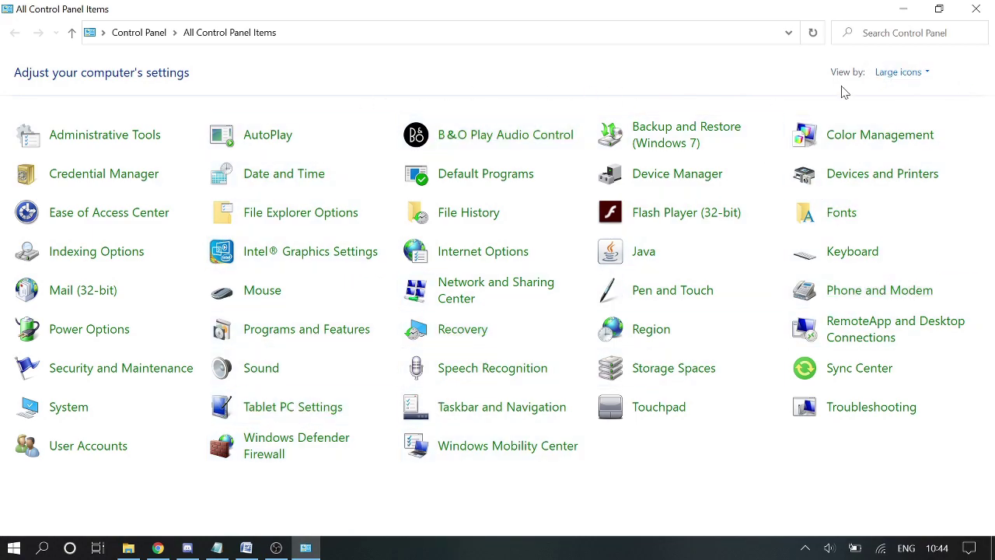
- Switch the Control Panel view to Category and back to Large icons
{"action": "left_click", "coordinate": [925, 72]}
{"action": "left_click", "coordinate": [911, 93]}
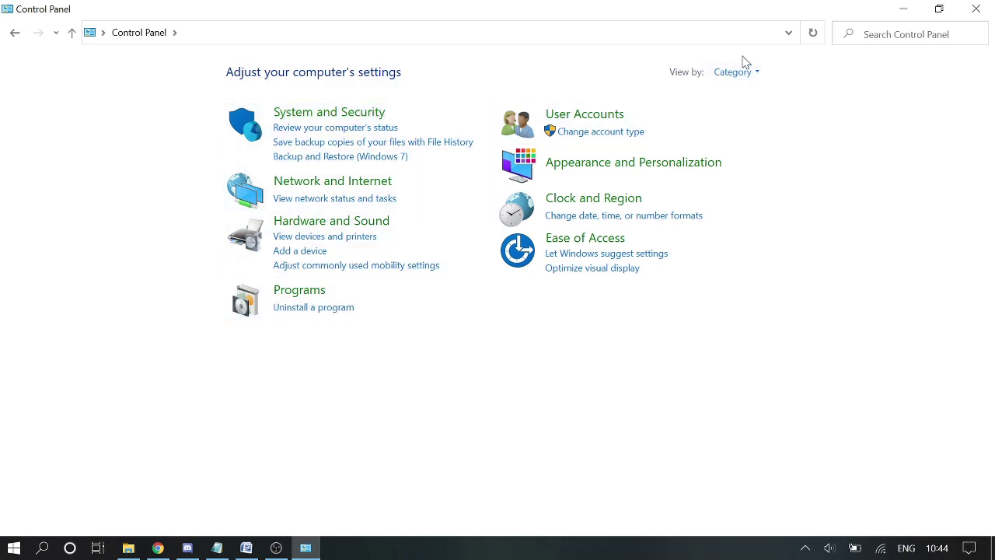
{"action": "left_click", "coordinate": [758, 75]}
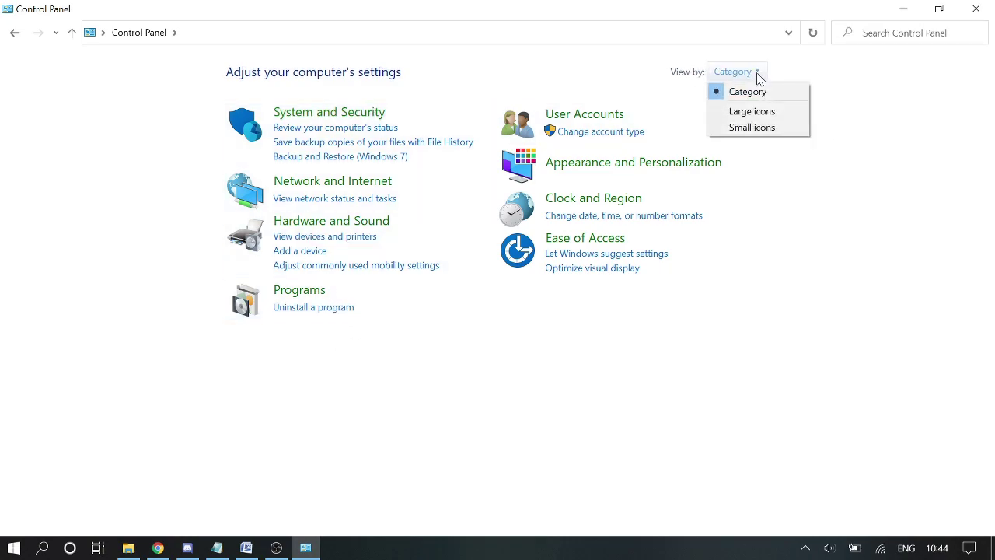
{"action": "left_click", "coordinate": [749, 112]}
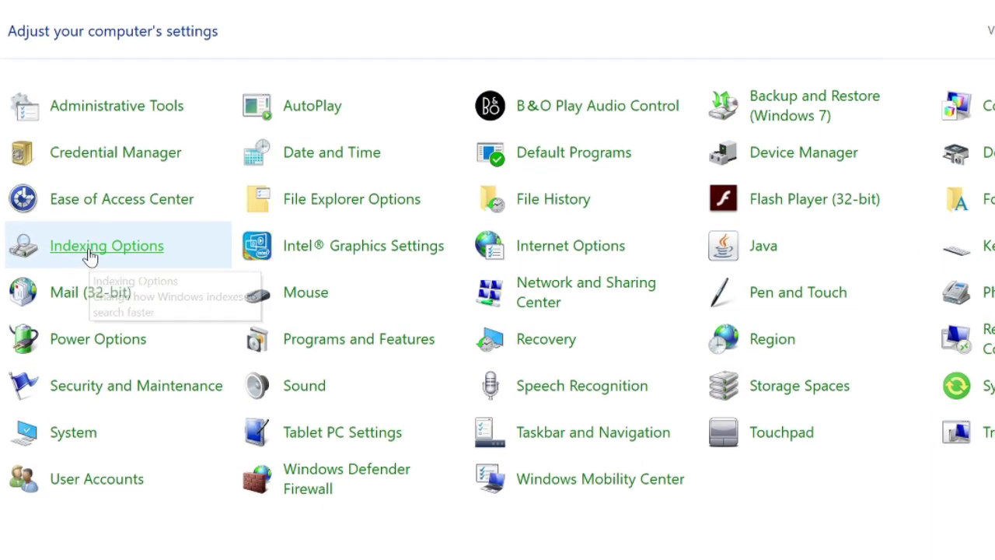
- Start deleting and rebuilding the index from the advanced Indexing Options, cancel the rebuild and close the dialog
{"action": "left_click", "coordinate": [89, 255]}
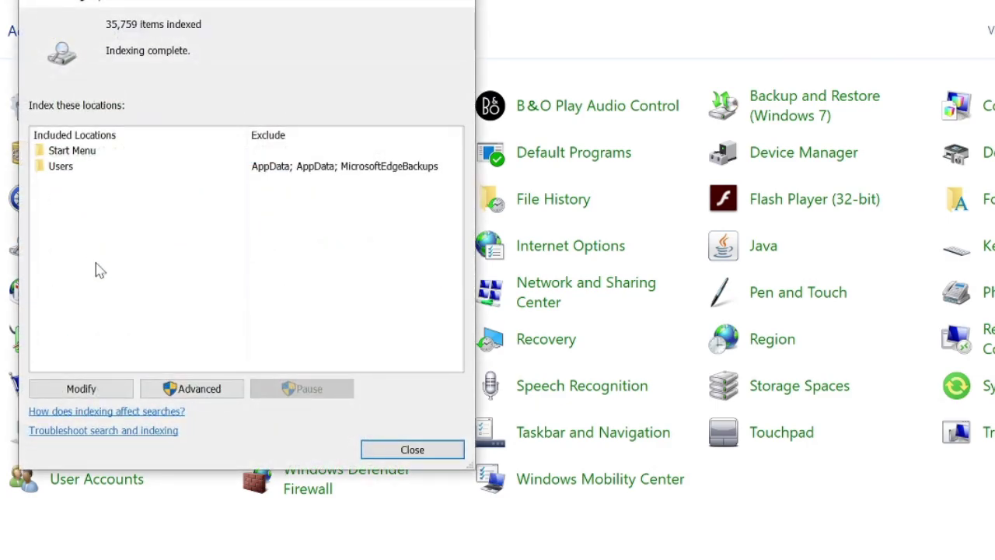
{"action": "left_click", "coordinate": [195, 391]}
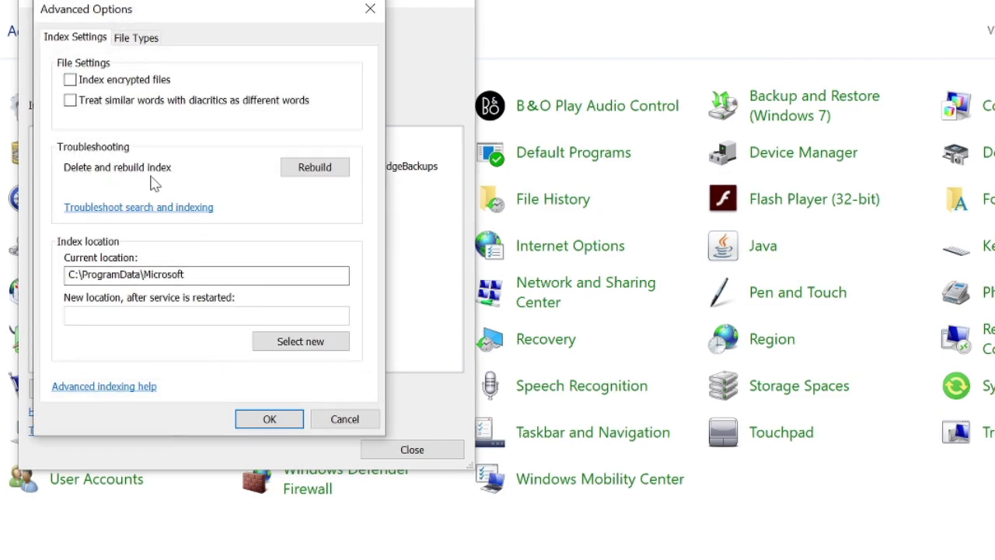
{"action": "left_click", "coordinate": [309, 176]}
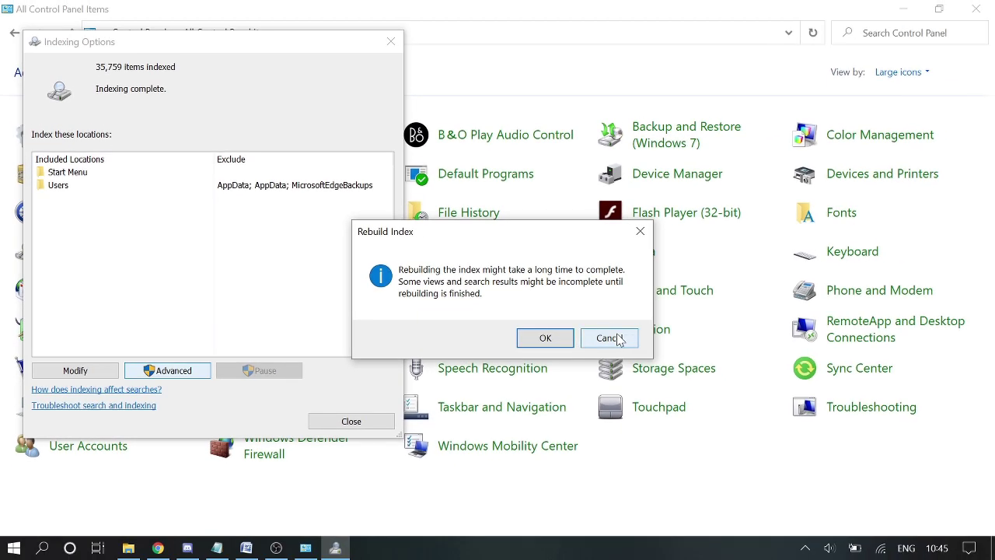
{"action": "left_click", "coordinate": [609, 338]}
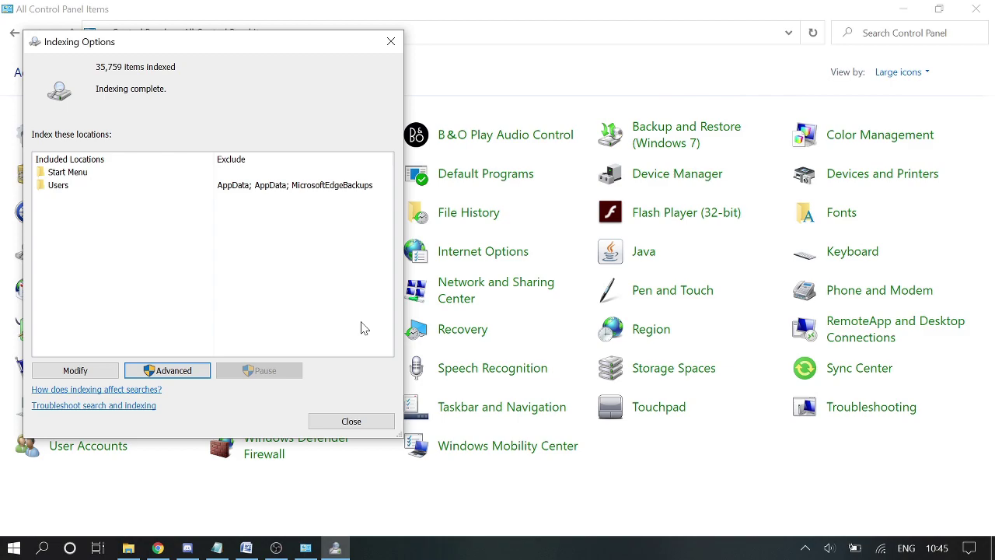
{"action": "left_click", "coordinate": [357, 421]}
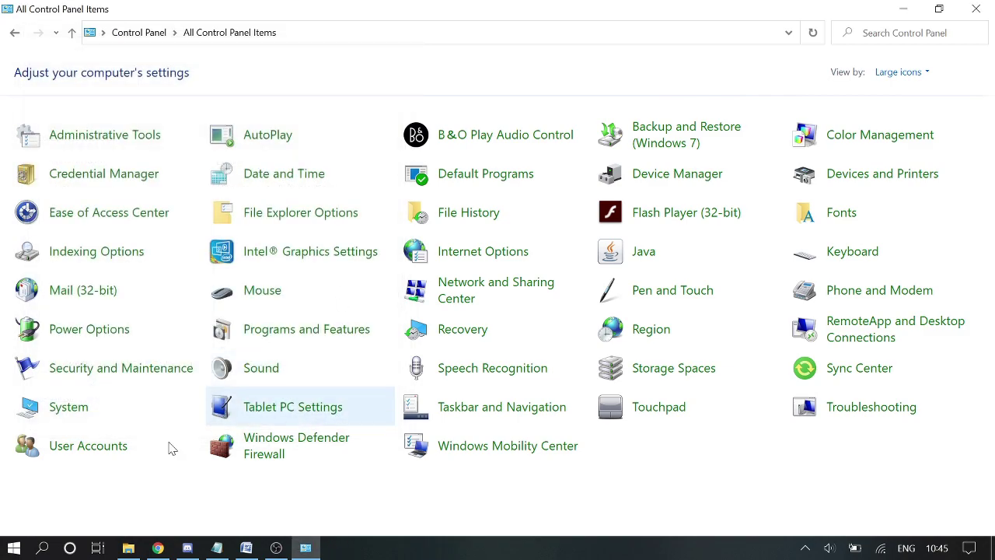
{"action": "left_click", "coordinate": [43, 549]}
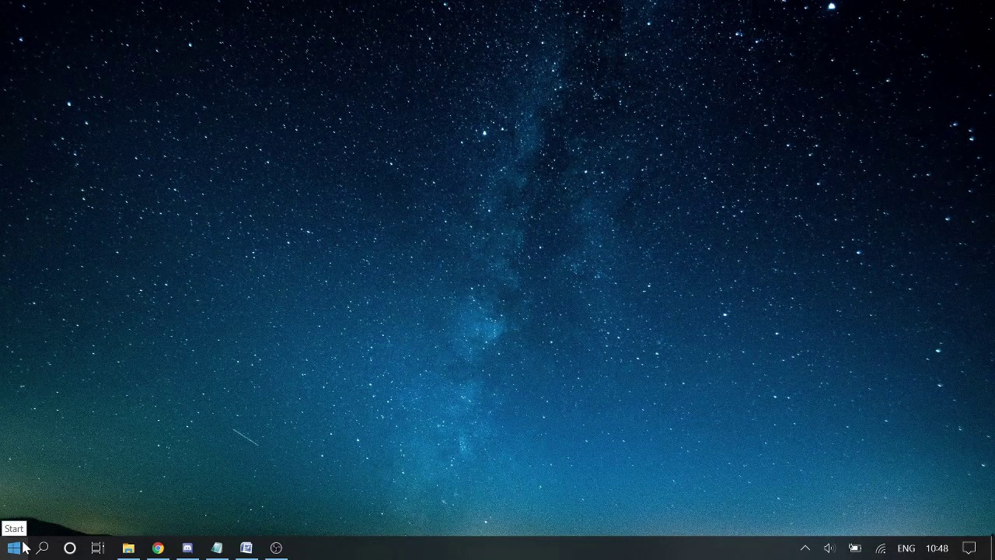
- Open the Troubleshoot page under Update & Security in Windows Settings
{"action": "right_click", "coordinate": [19, 549]}
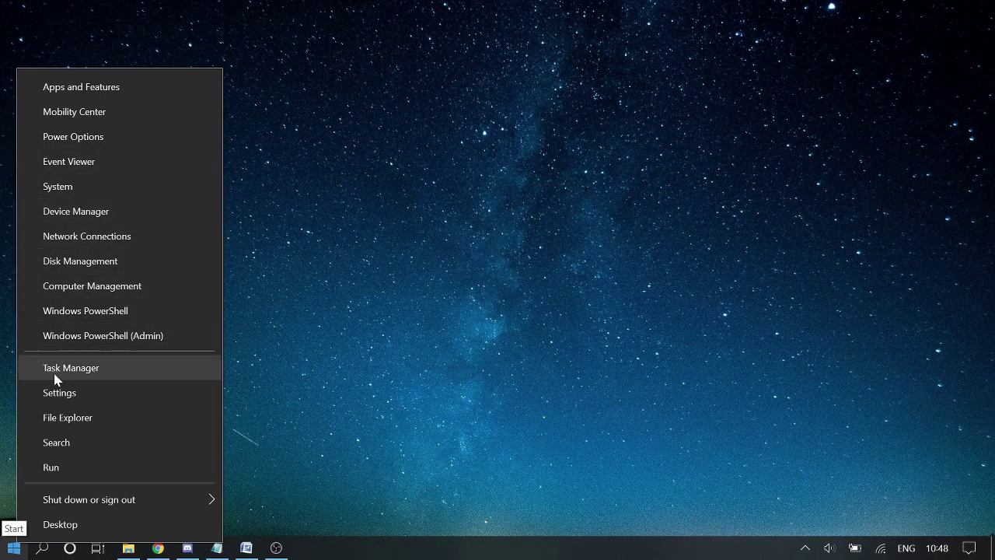
{"action": "left_click", "coordinate": [60, 395]}
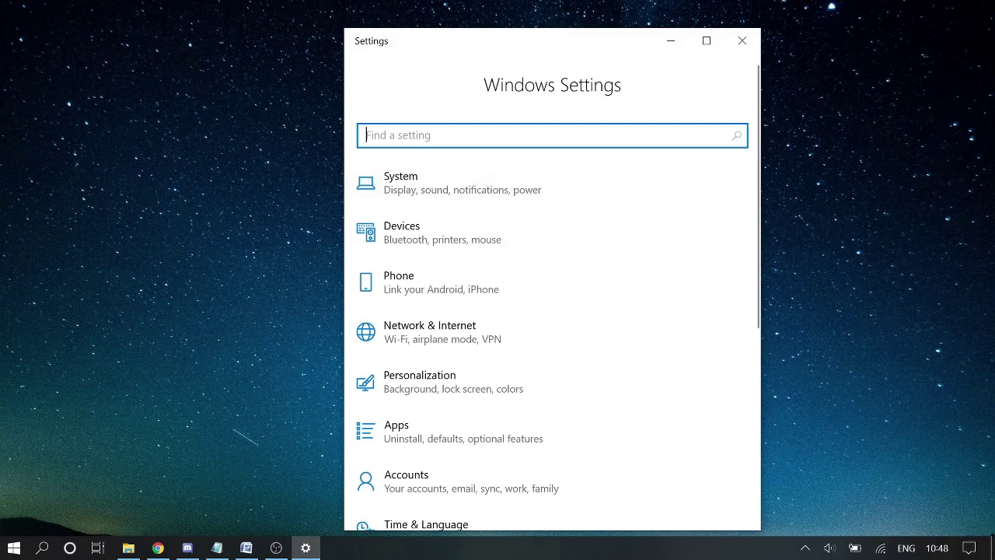
{"action": "scroll", "coordinate": [416, 490], "scroll_direction": "down", "scroll_amount": 5}
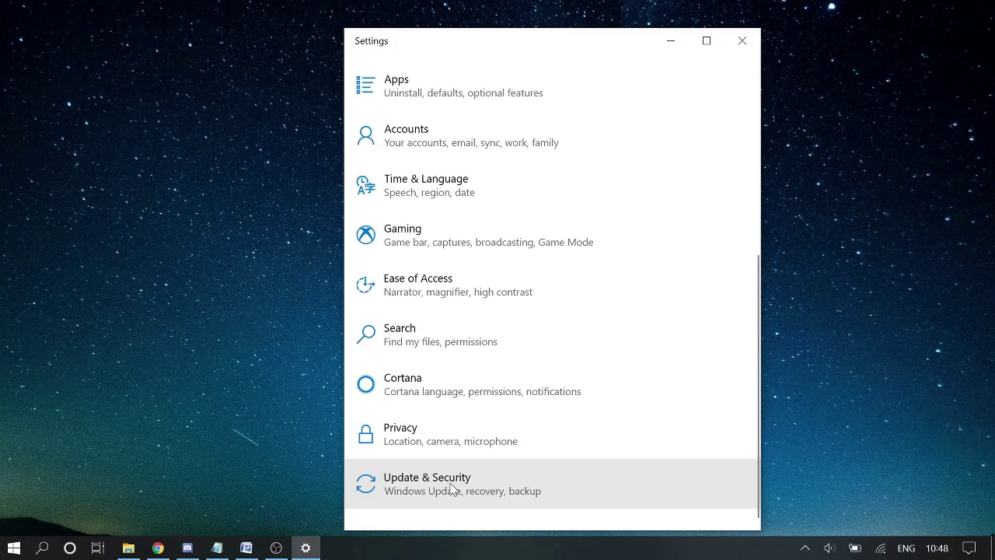
{"action": "left_click", "coordinate": [423, 485]}
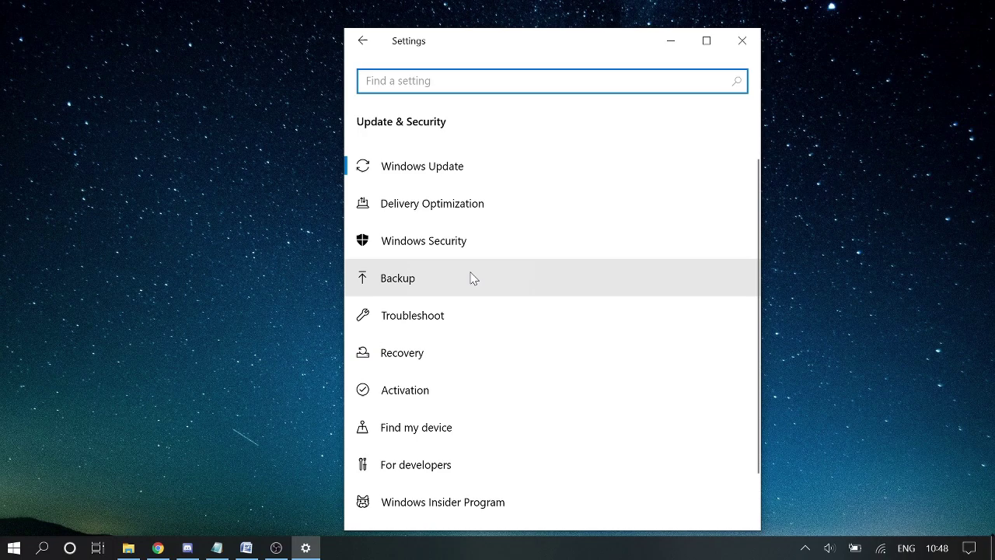
{"action": "left_click", "coordinate": [389, 325]}
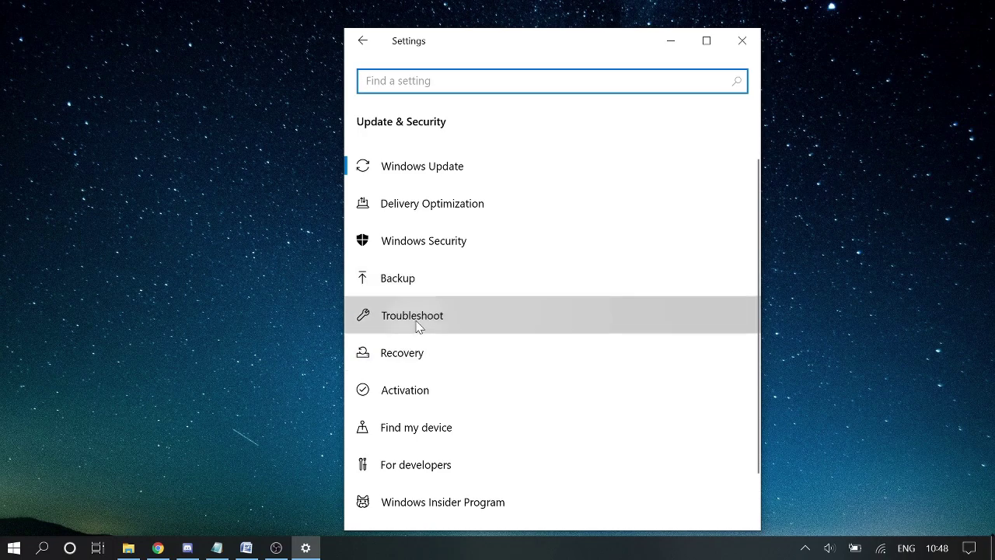
- Run the Search and Indexing troubleshooter, cancel it at the question about noticed problems, and close Settings
{"action": "scroll", "coordinate": [466, 318], "scroll_direction": "down", "scroll_amount": 5}
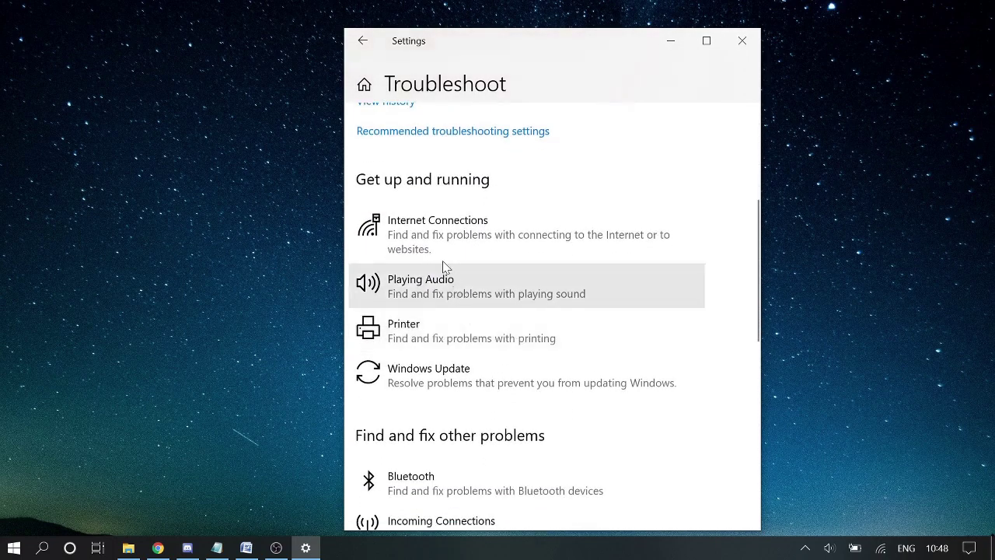
{"action": "scroll", "coordinate": [436, 330], "scroll_direction": "down", "scroll_amount": 10}
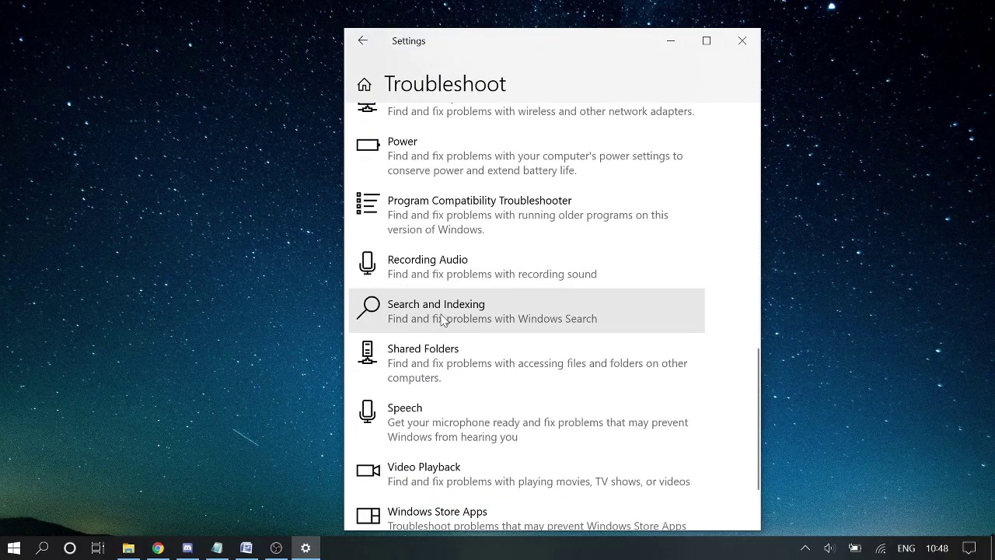
{"action": "left_click", "coordinate": [443, 320]}
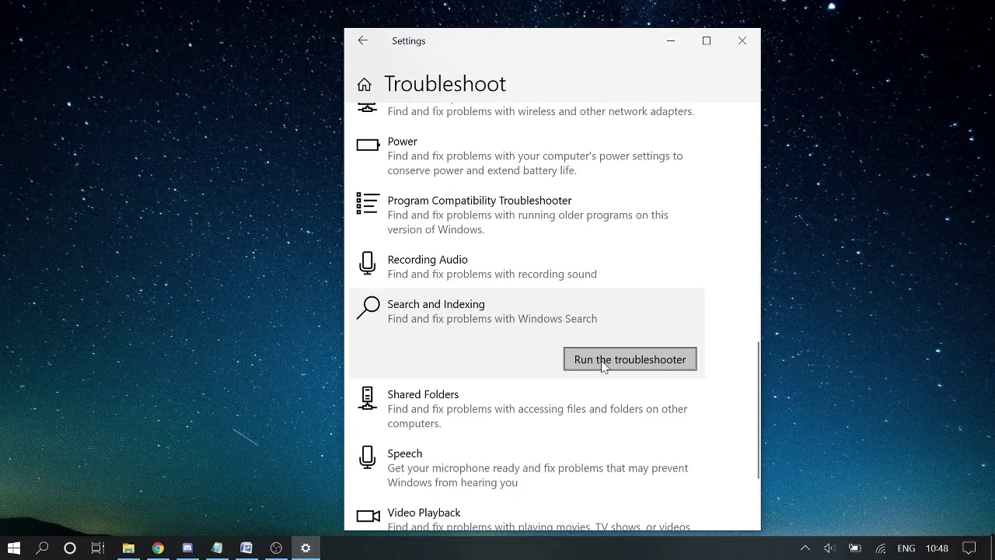
{"action": "left_click", "coordinate": [604, 363]}
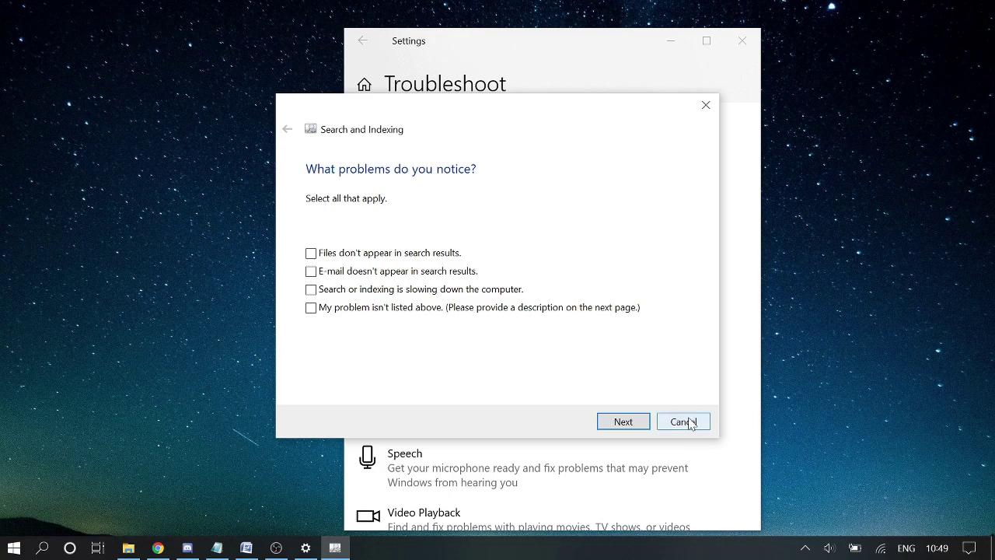
{"action": "left_click", "coordinate": [687, 420]}
{"action": "left_click", "coordinate": [742, 43]}
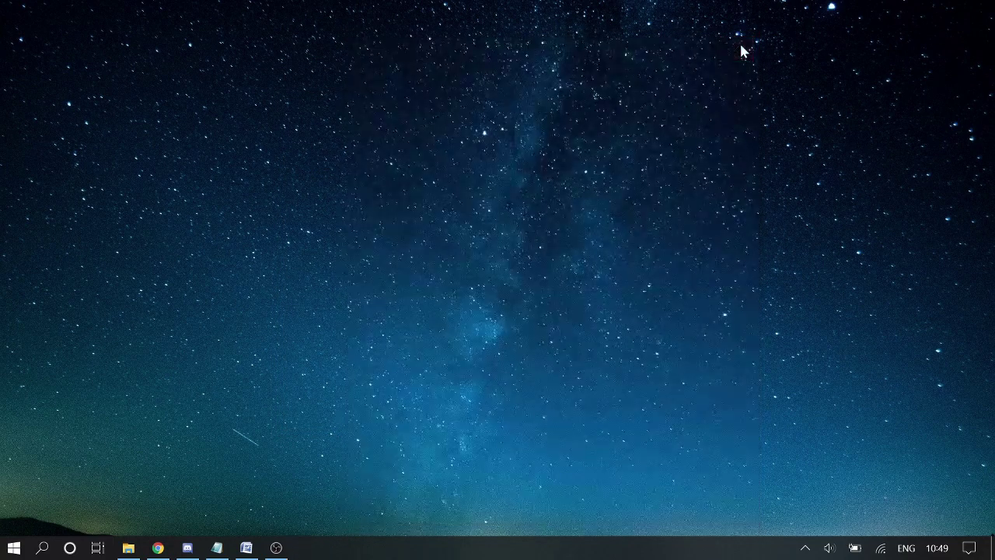
- Open Windows PowerShell as administrator and paste the Get-AppXPackage -AllUsers command for re-registering SystemApps, copied from the open text file
{"action": "right_click", "coordinate": [15, 548]}
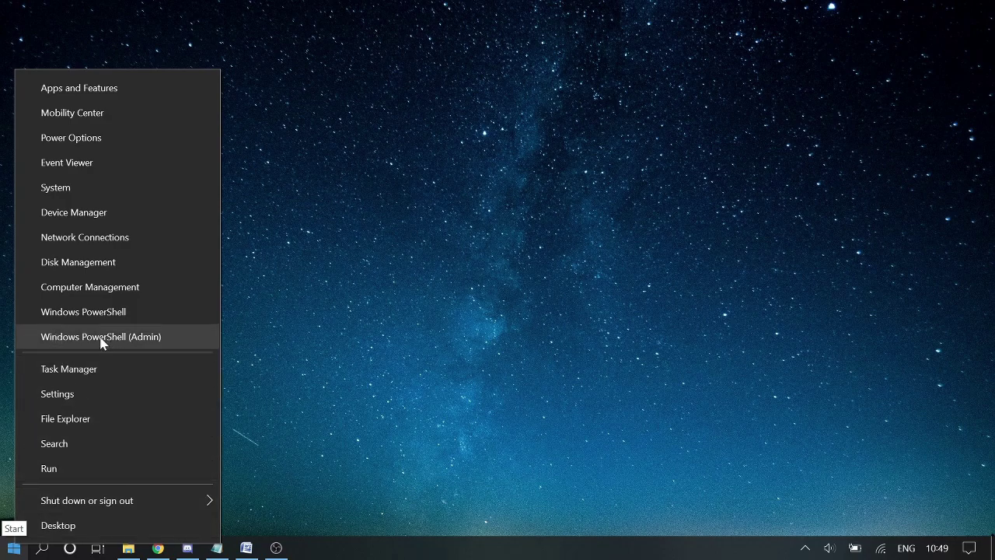
{"action": "left_click", "coordinate": [145, 339]}
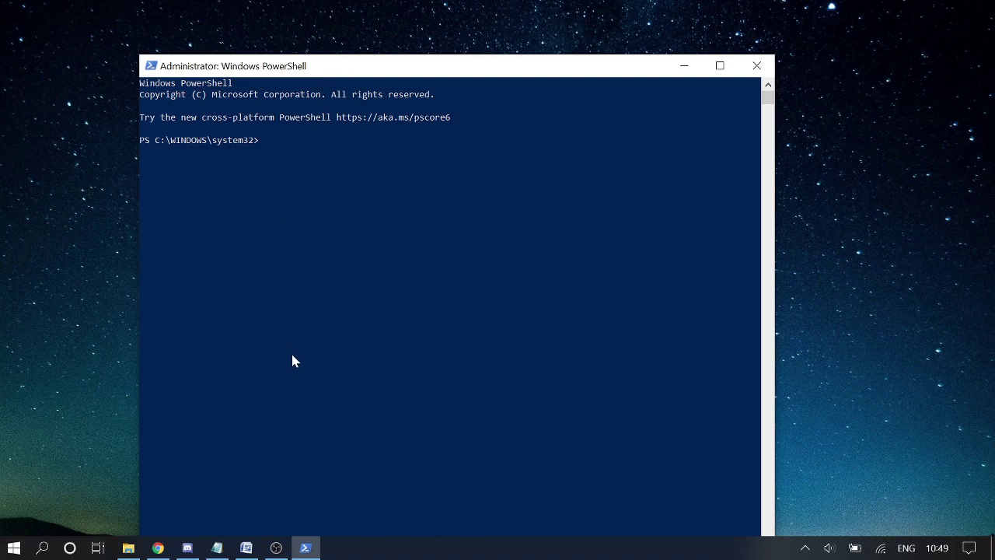
{"action": "left_click", "coordinate": [217, 548]}
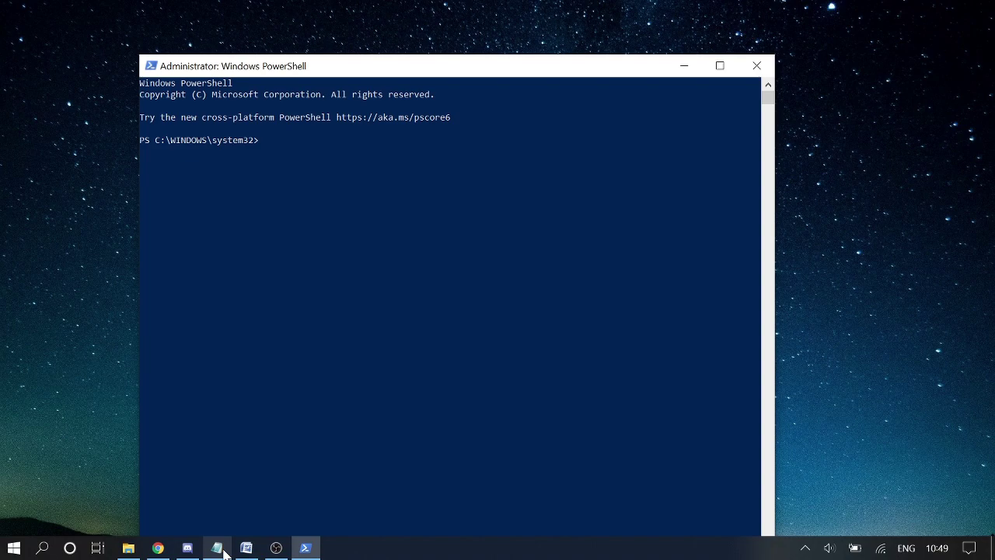
{"action": "left_click_drag", "start_coordinate": [341, 237], "coordinate": [342, 195]}
{"action": "left_click", "coordinate": [297, 156]}
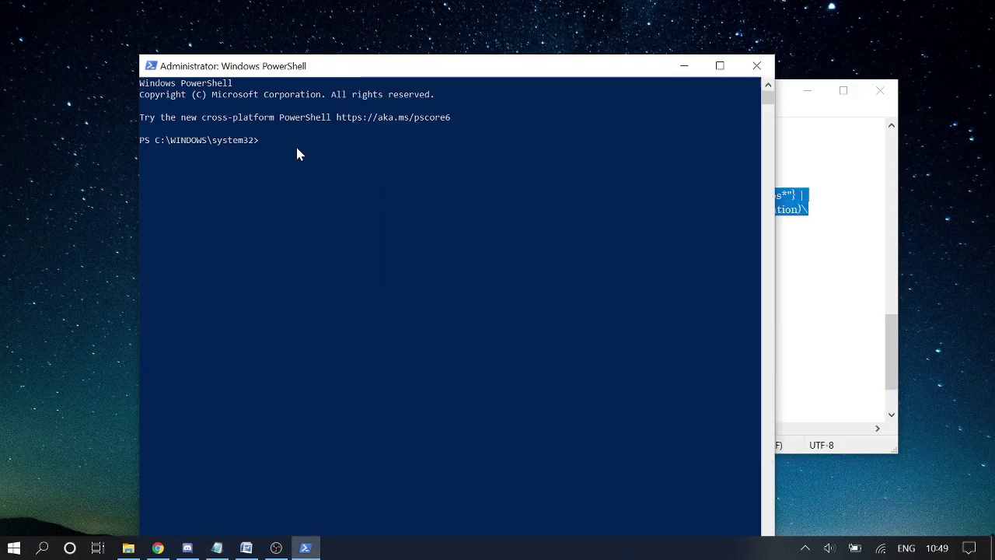
{"action": "right_click", "coordinate": [262, 138]}
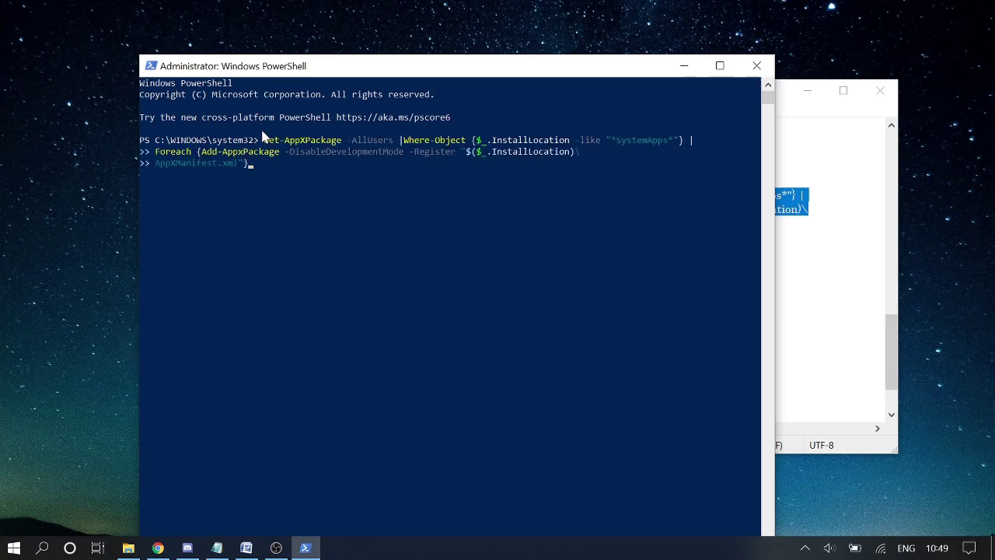